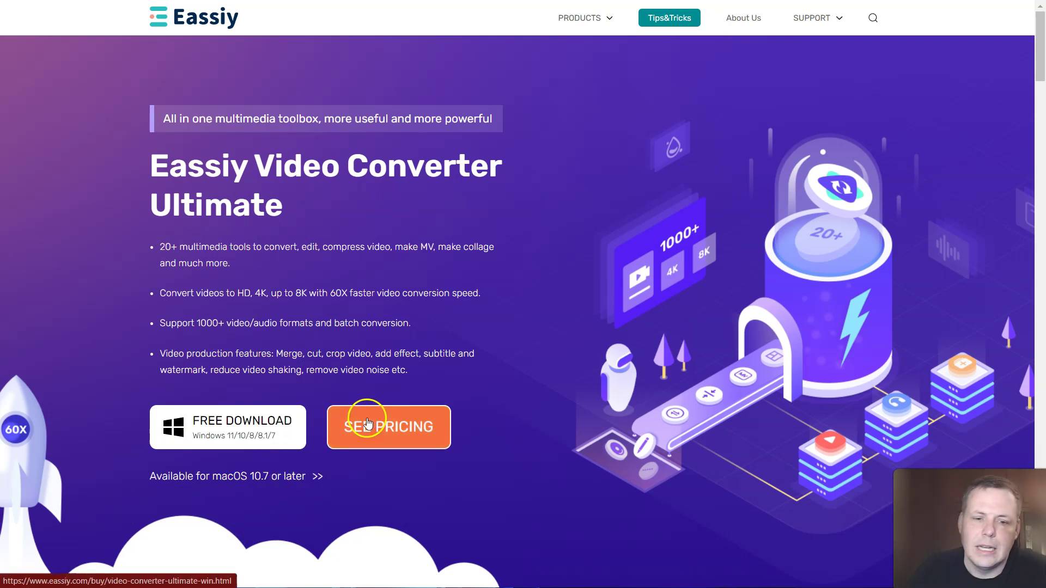
# Review the Windows Annual, Perpetual and Family plan prices on the Eassiy pricing page
pyautogui.click(374, 427)
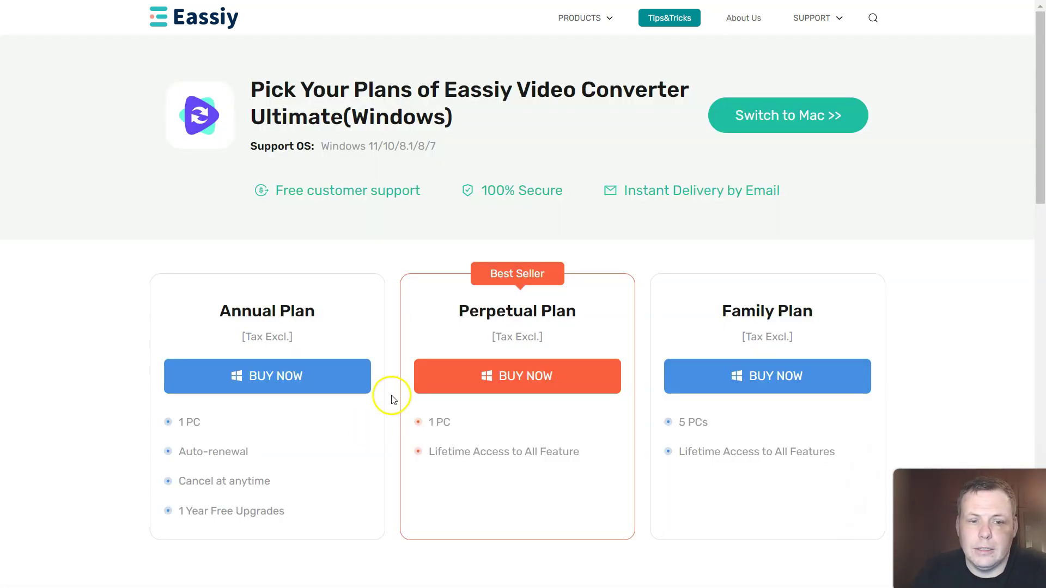
pyautogui.scroll(-3, 294, 289)
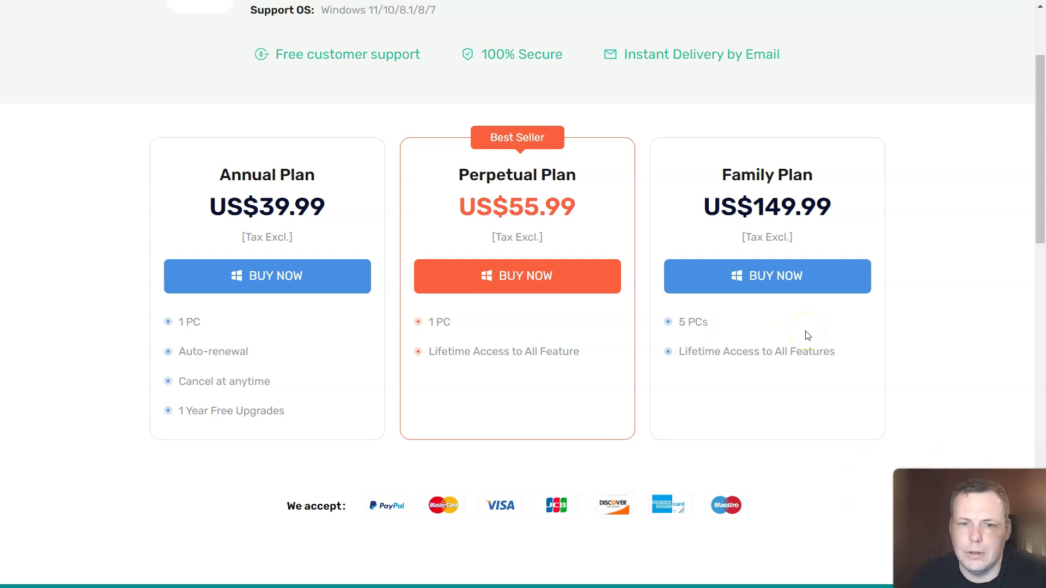
pyautogui.scroll(-4, 714, 361)
pyautogui.scroll(5, 714, 355)
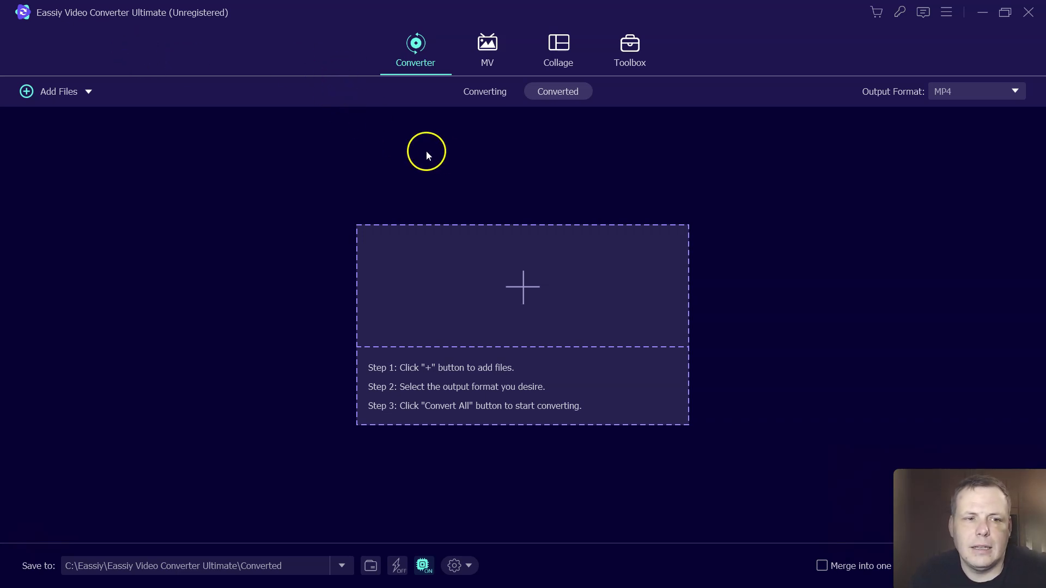
pyautogui.click(82, 95)
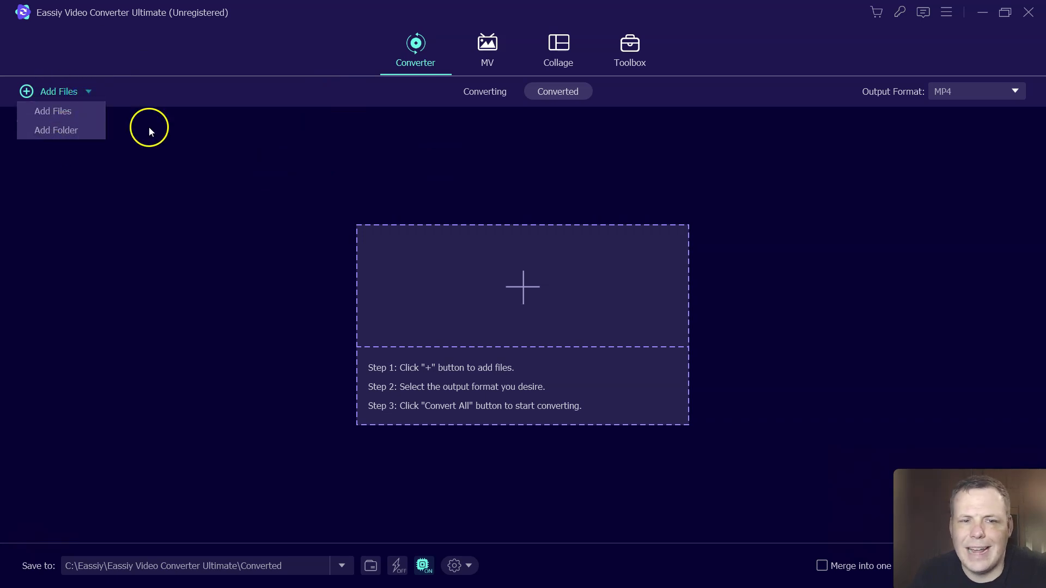
pyautogui.click(530, 311)
pyautogui.doubleClick(480, 135)
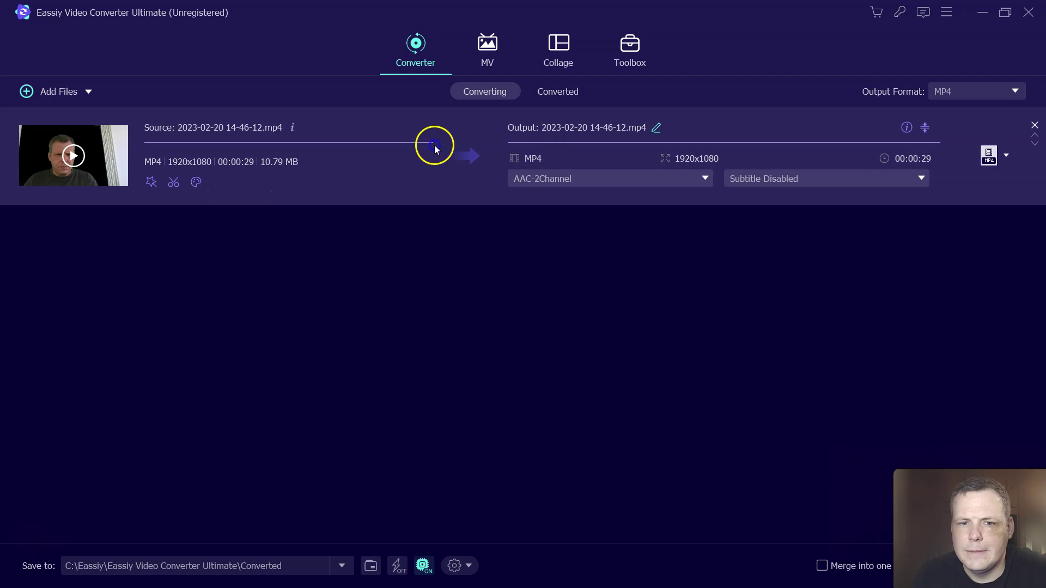
# Set the clip's output format to MP4 4K Video (3840x2160)
pyautogui.click(408, 50)
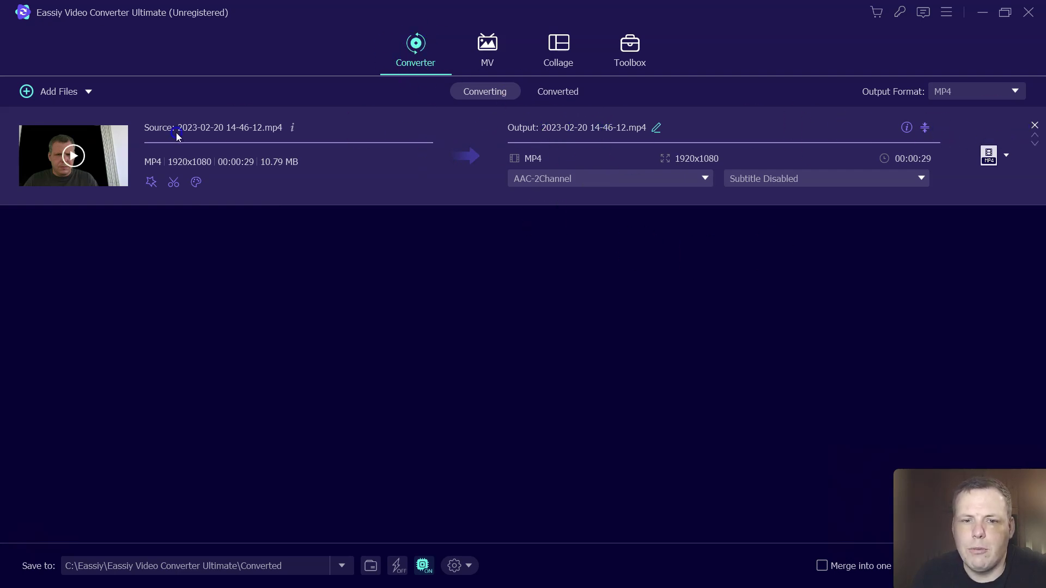
pyautogui.click(1006, 157)
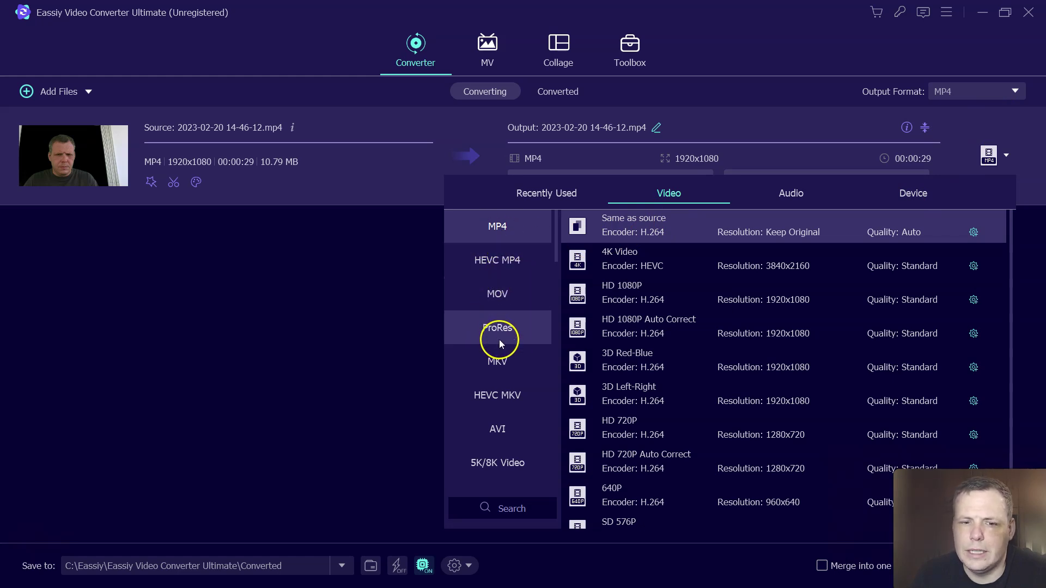
pyautogui.scroll(-10, 499, 339)
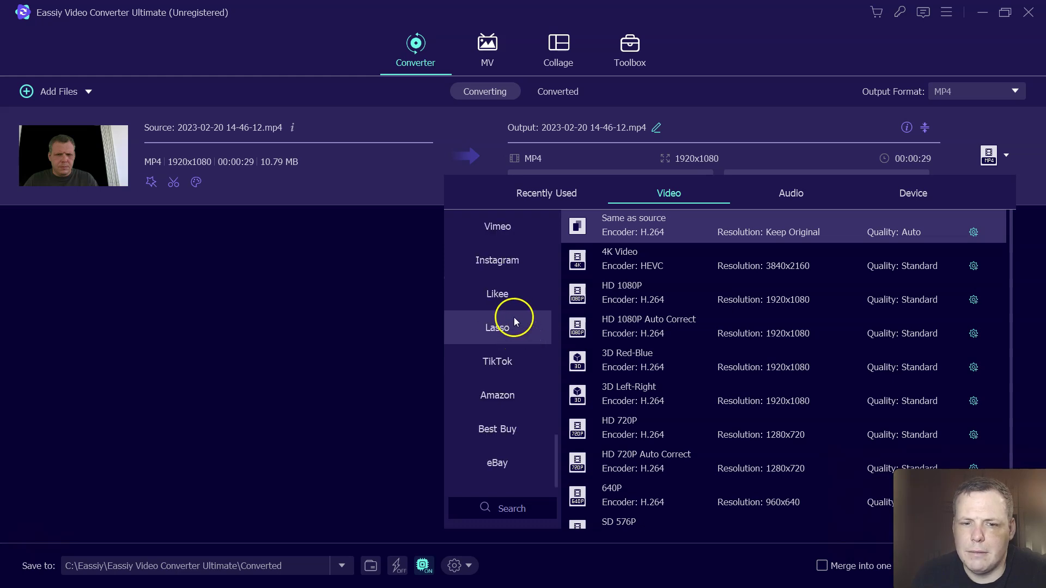
pyautogui.scroll(5, 522, 315)
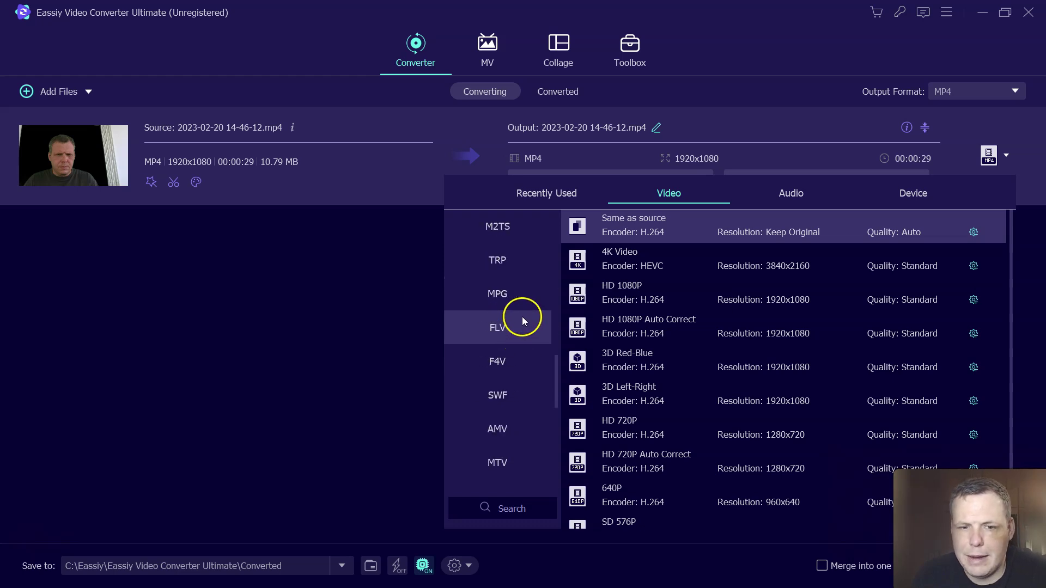
pyautogui.scroll(6, 516, 309)
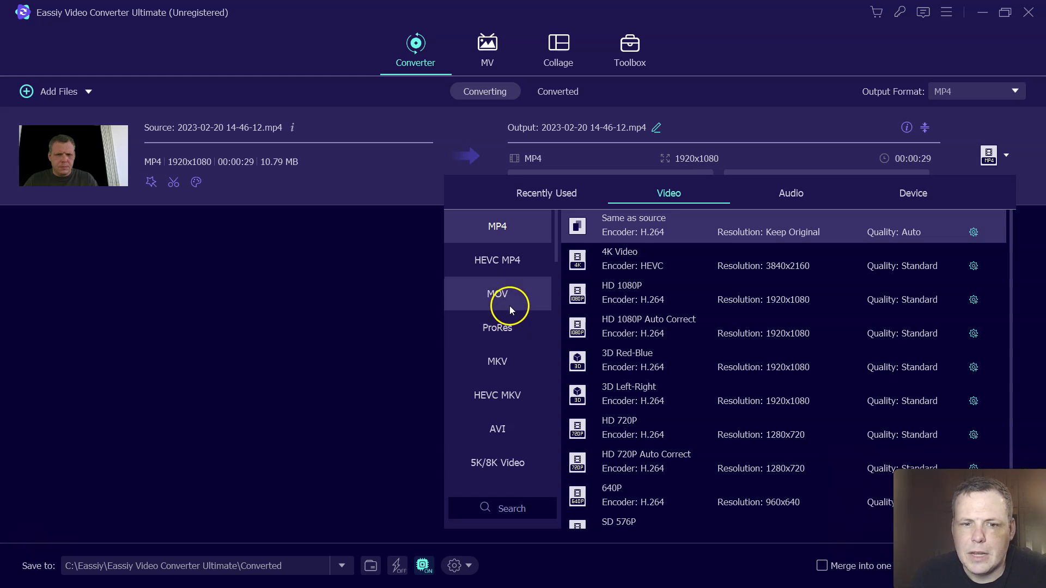
pyautogui.click(631, 265)
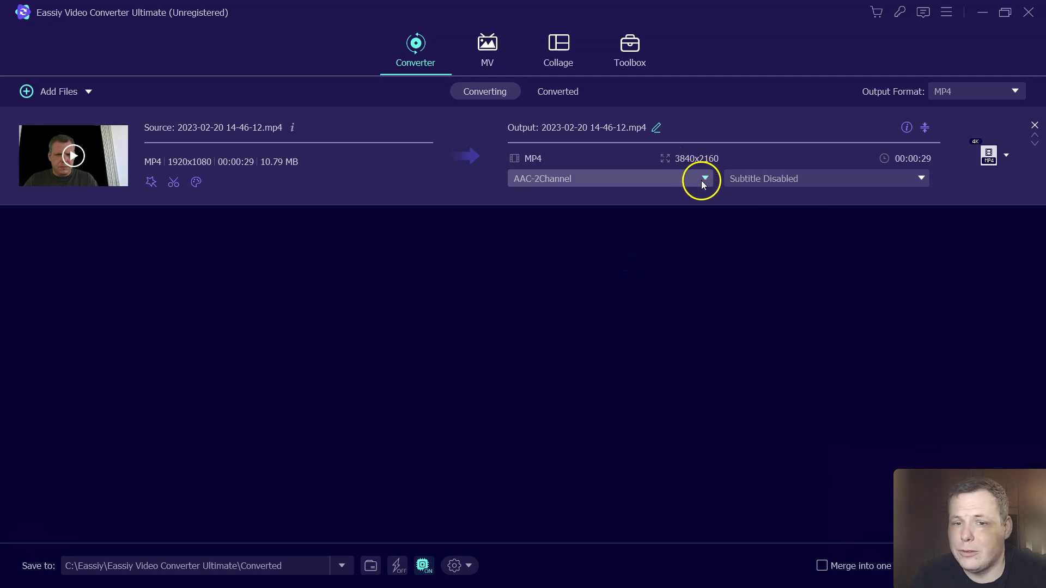
# Keep the clip's subtitles disabled and turn off its audio track
pyautogui.click(750, 185)
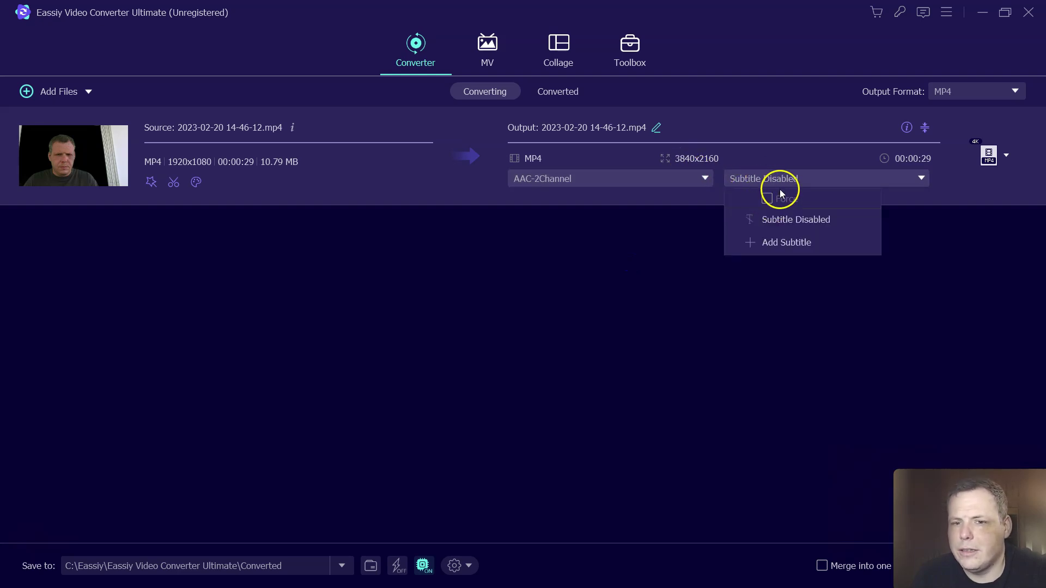
pyautogui.click(777, 228)
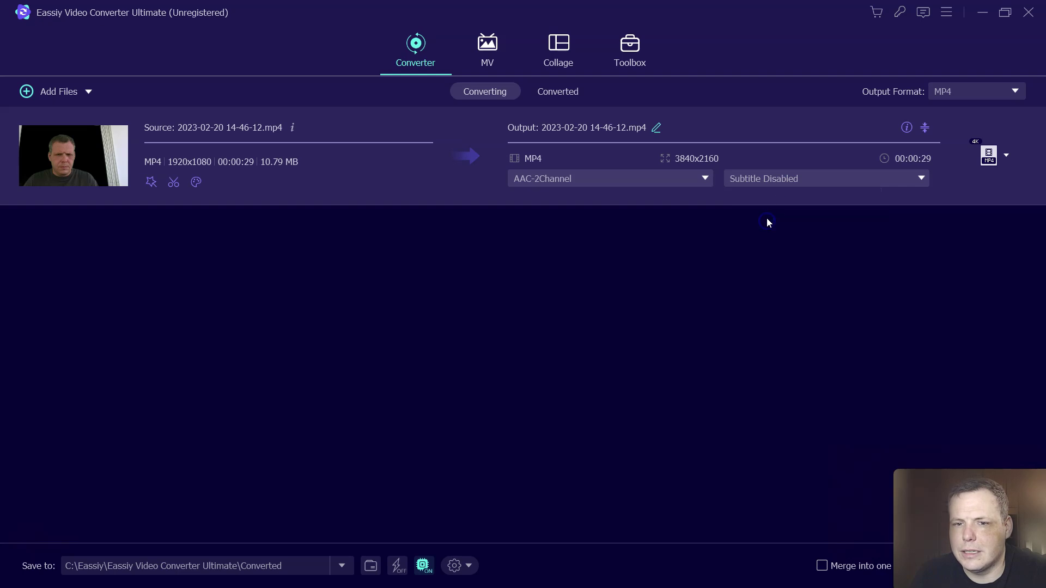
pyautogui.click(780, 185)
pyautogui.click(779, 241)
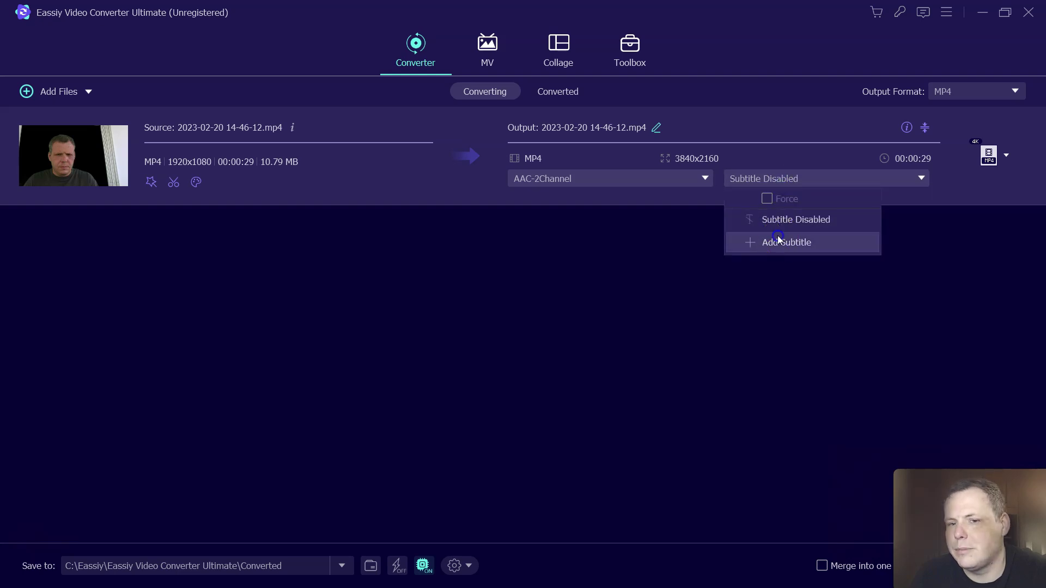
pyautogui.click(506, 11)
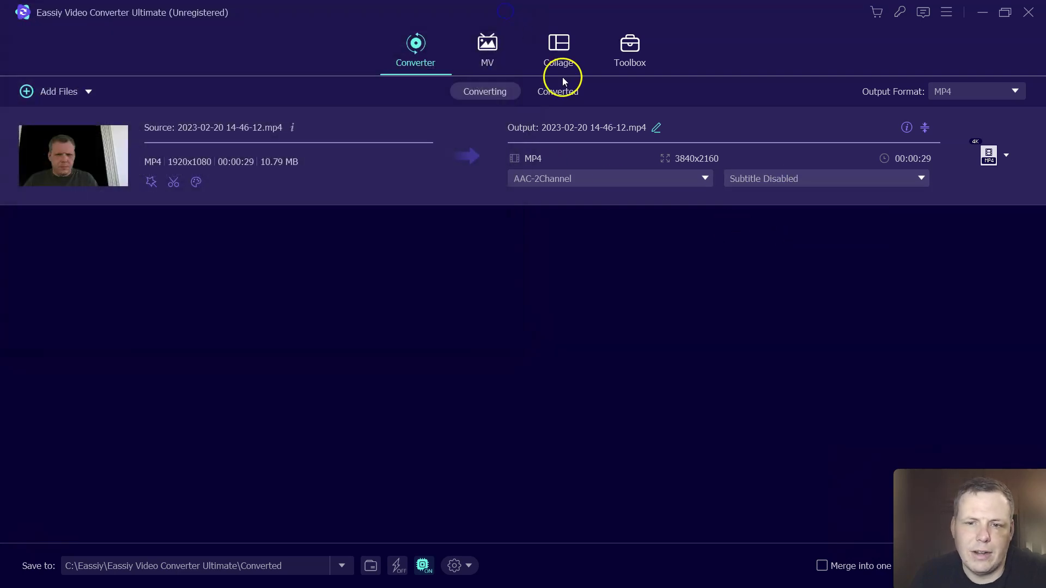
pyautogui.click(623, 180)
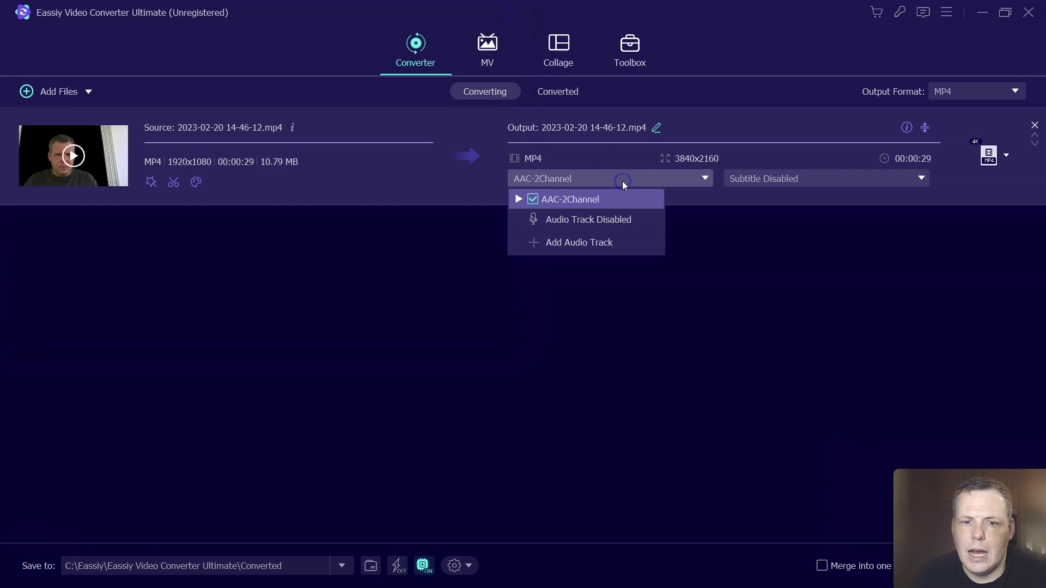
pyautogui.click(571, 223)
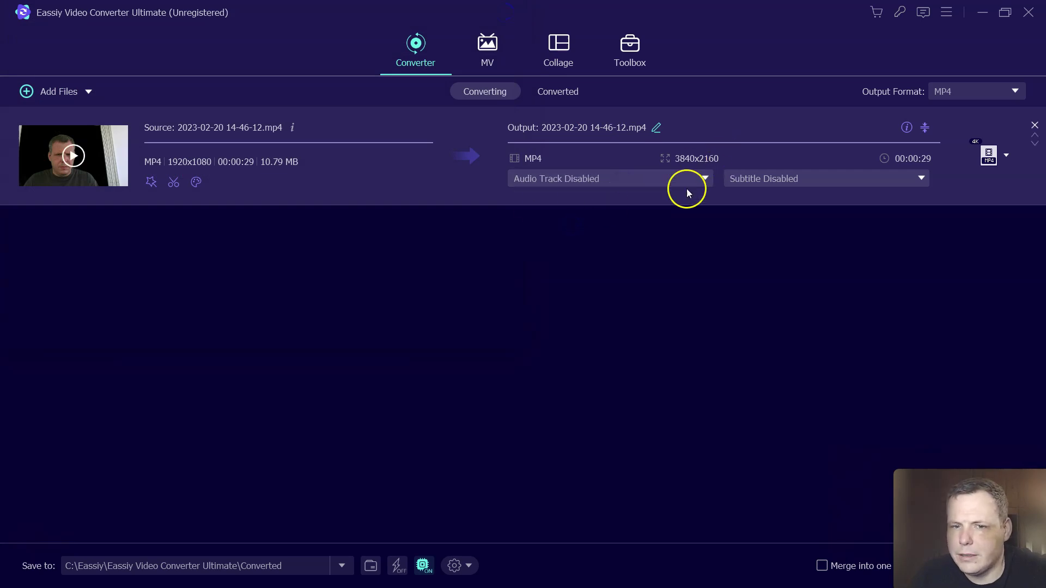
# Crop the clip to 1914x1077, centred and locked to 16:9, for a 3838x2160 output
pyautogui.click(151, 183)
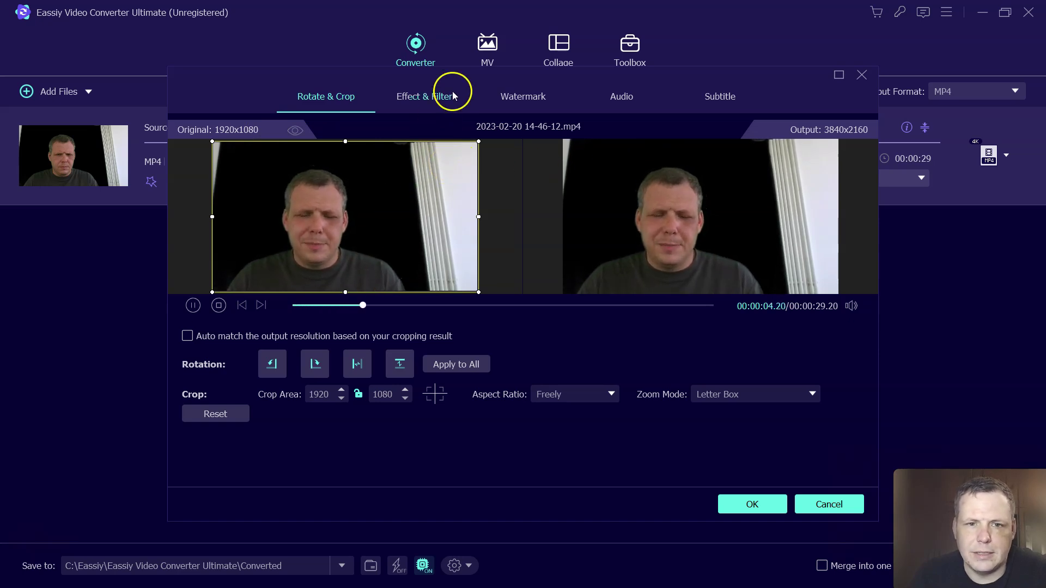
pyautogui.click(203, 336)
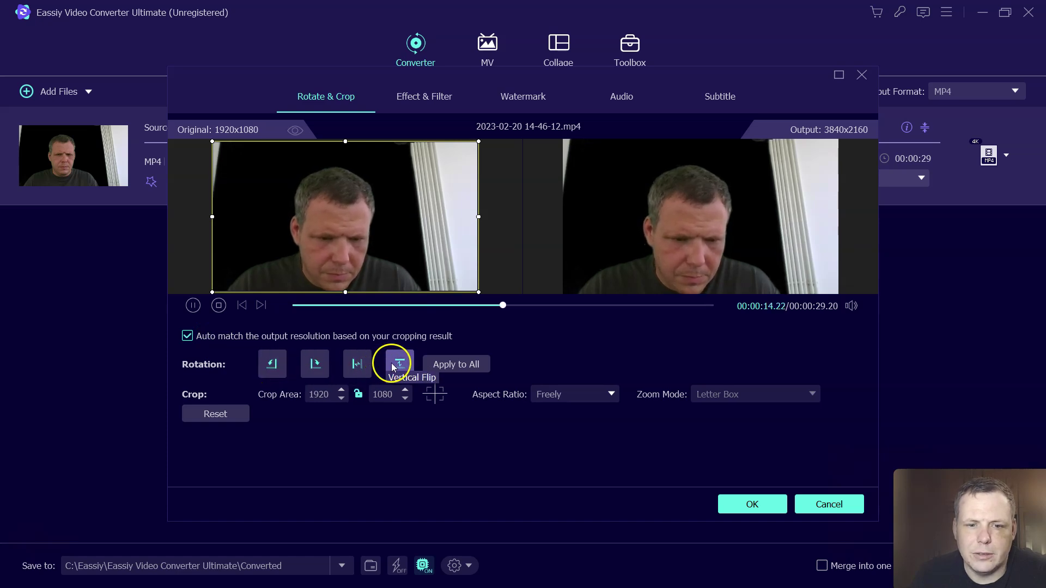
pyautogui.click(343, 390)
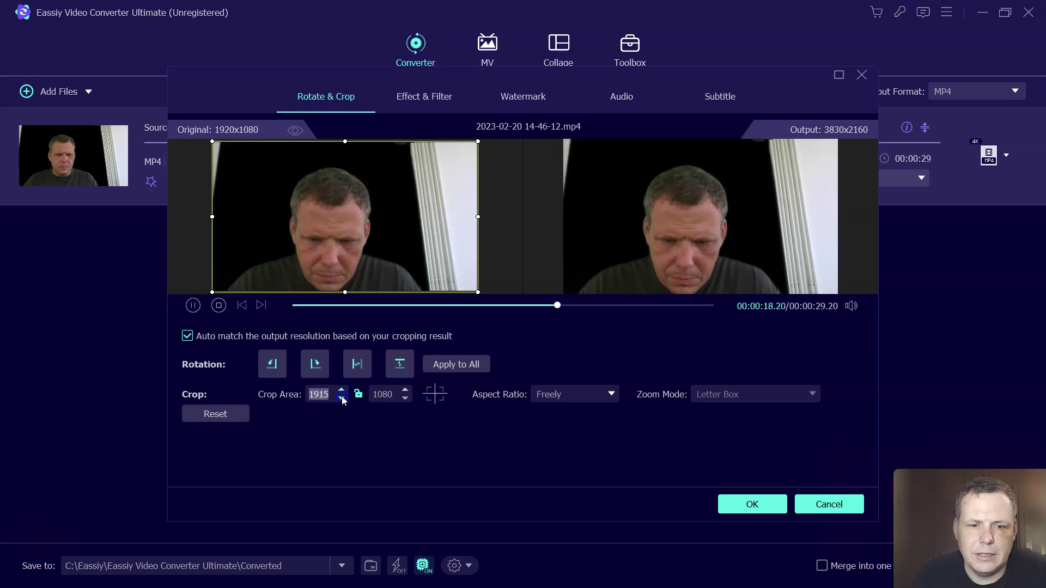
pyautogui.click(342, 398)
pyautogui.click(342, 398)
pyautogui.click(341, 399)
pyautogui.click(405, 398)
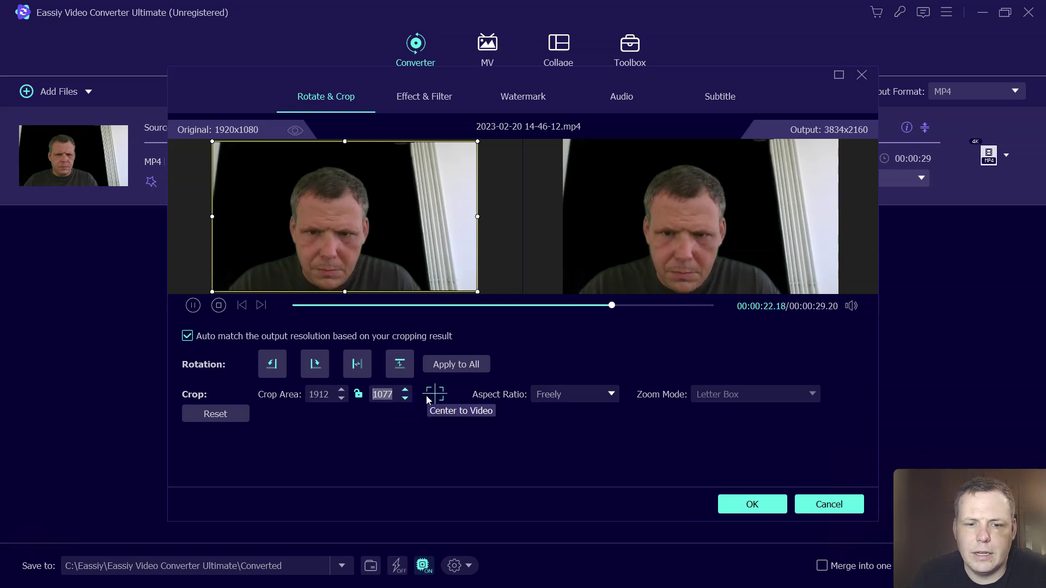
pyautogui.click(427, 396)
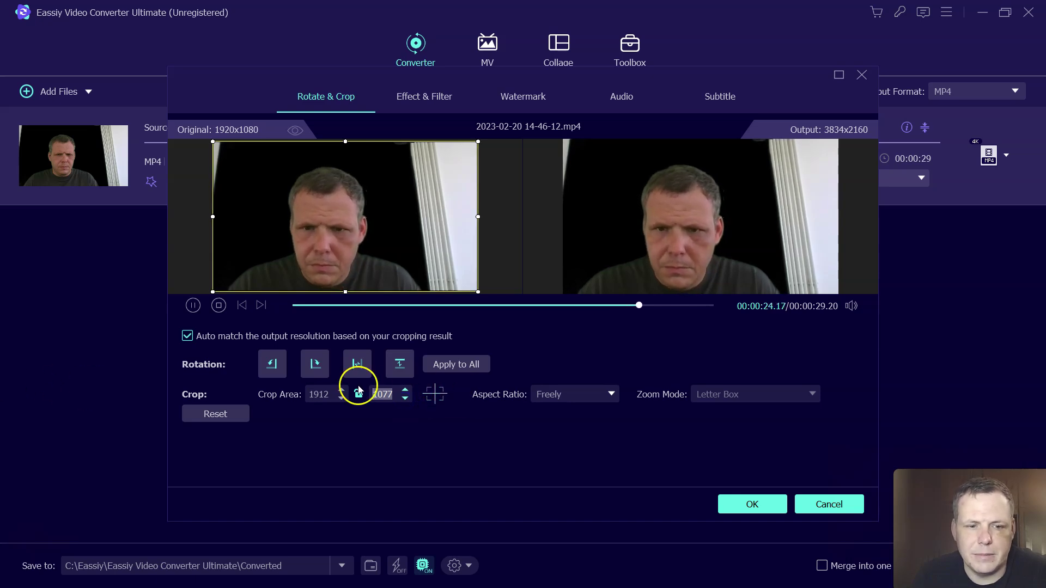
pyautogui.click(581, 397)
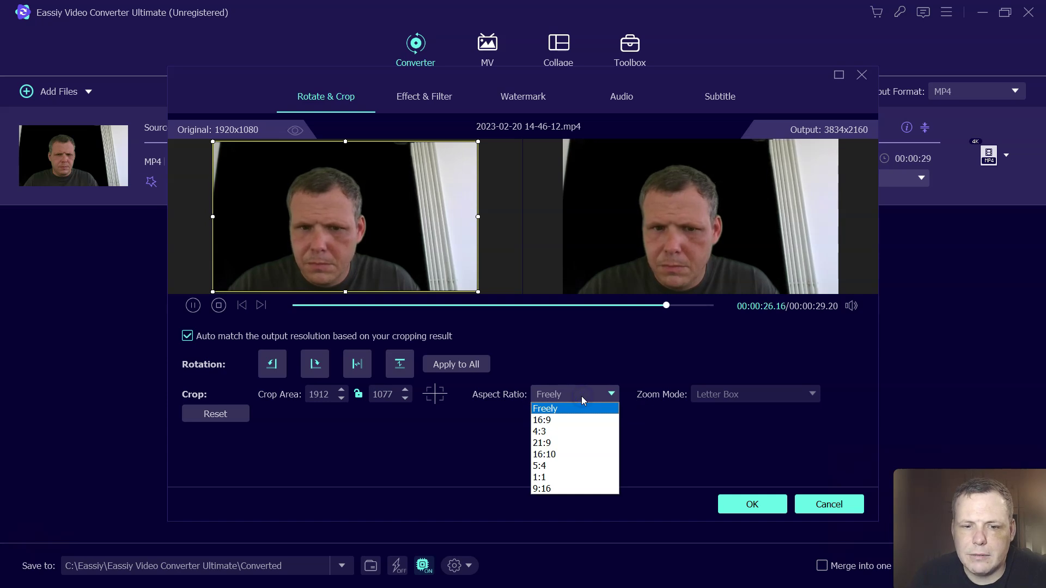
pyautogui.click(584, 422)
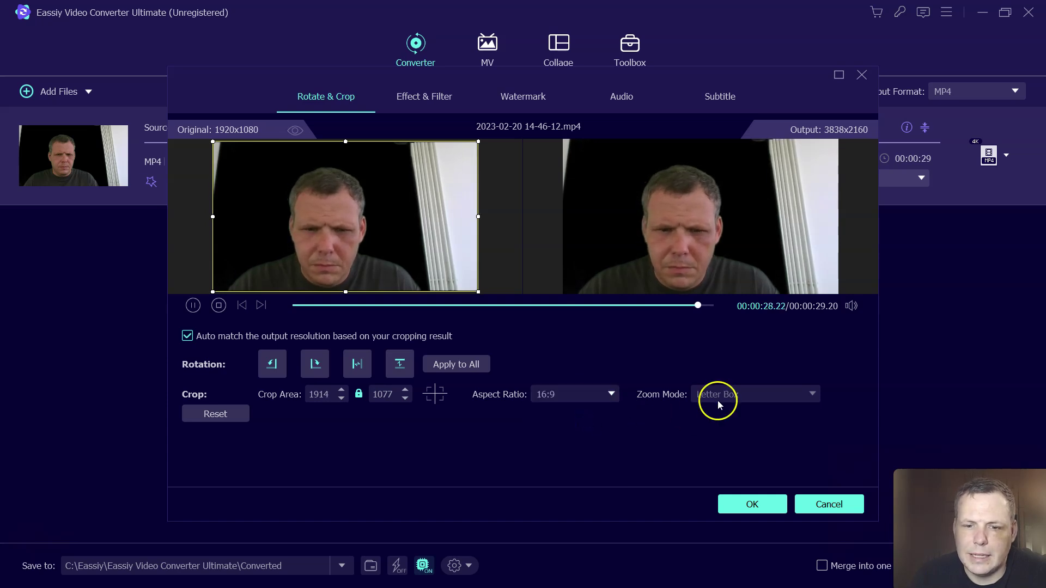
pyautogui.click(584, 395)
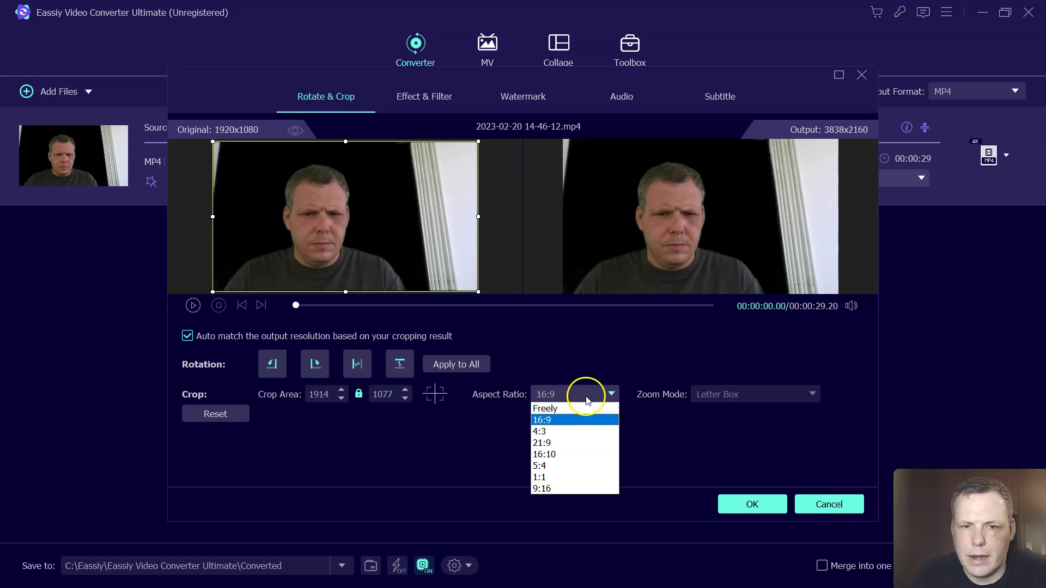
pyautogui.click(483, 451)
# Try the Warm, Gray, Sketch and Hong Kong Movie filters while adjusting the contrast
pyautogui.click(418, 99)
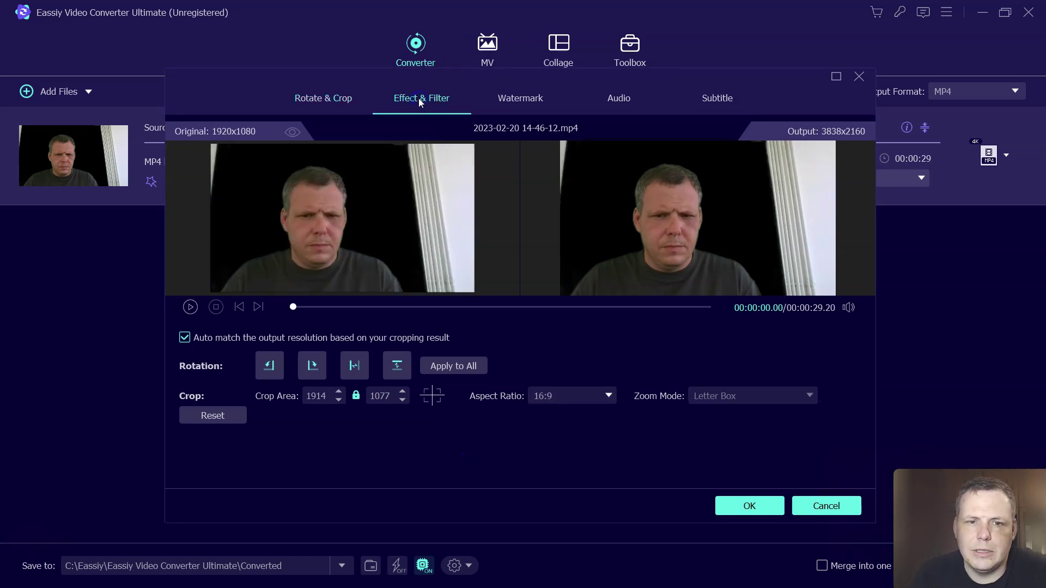
pyautogui.click(564, 380)
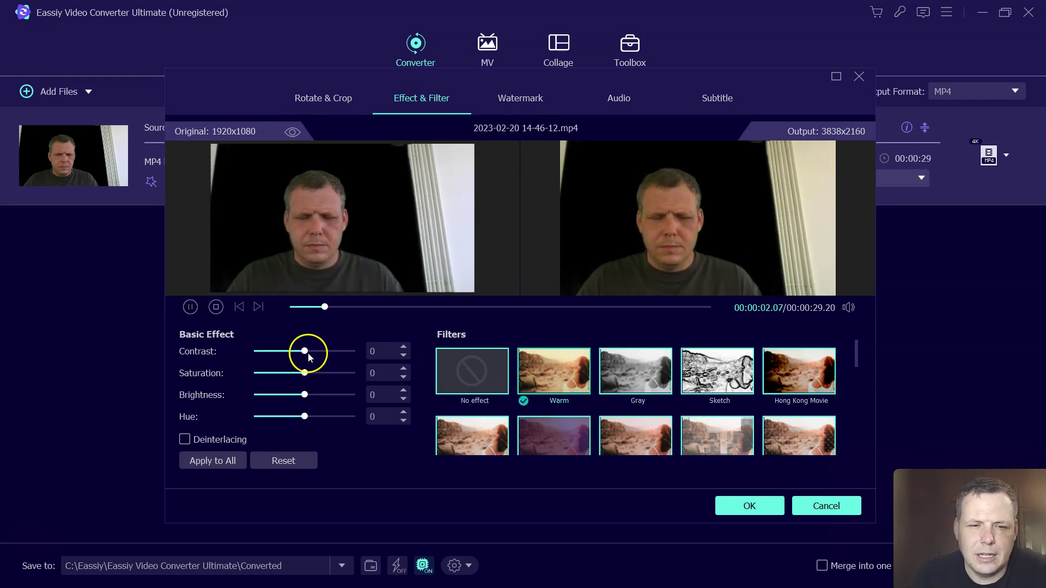
pyautogui.moveTo(304, 352)
pyautogui.mouseDown()
pyautogui.moveTo(292, 353)
pyautogui.moveTo(351, 353)
pyautogui.moveTo(320, 359)
pyautogui.mouseUp()
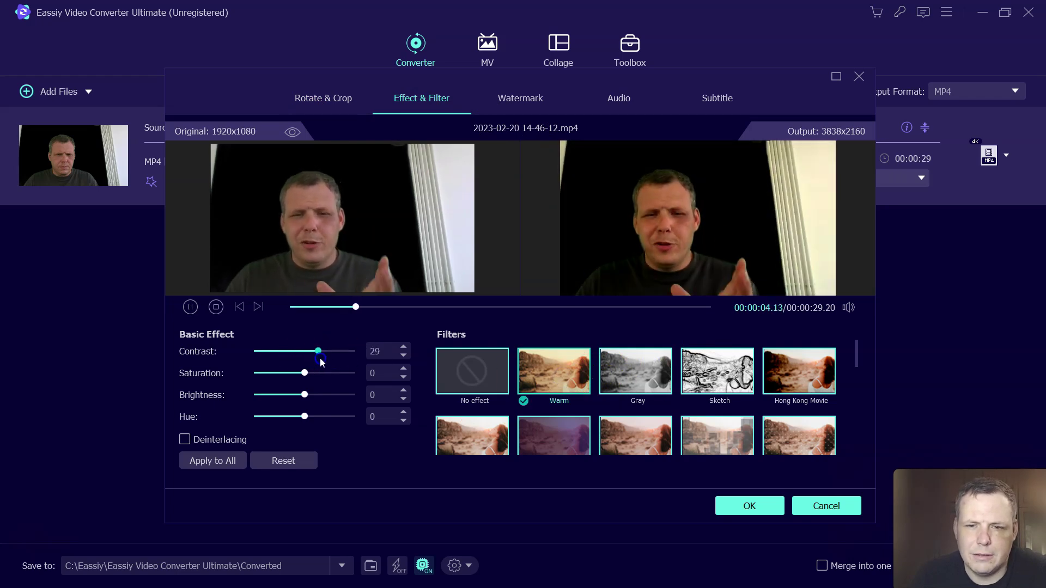
pyautogui.click(629, 368)
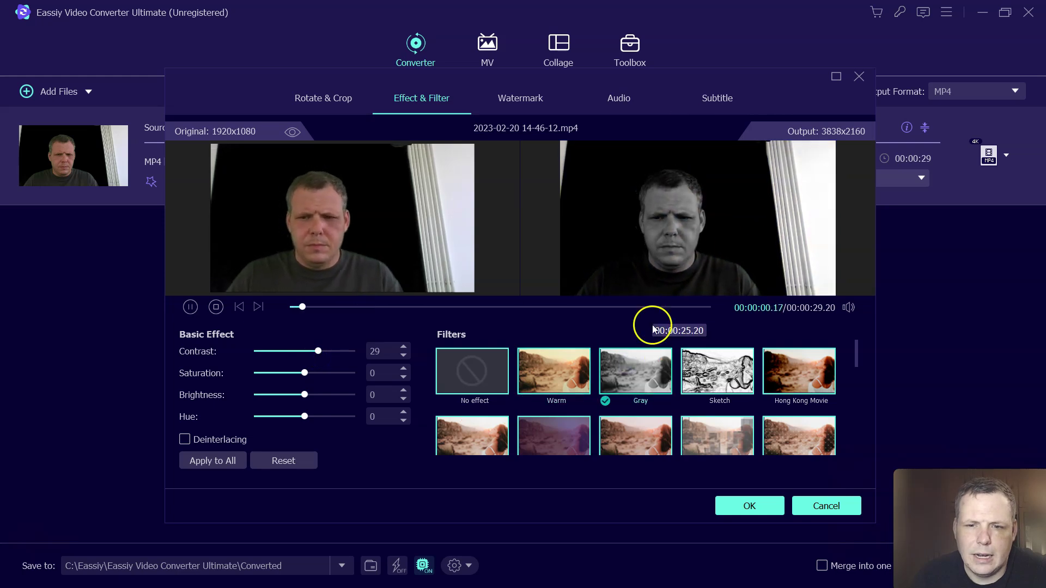
pyautogui.click(700, 381)
pyautogui.click(800, 375)
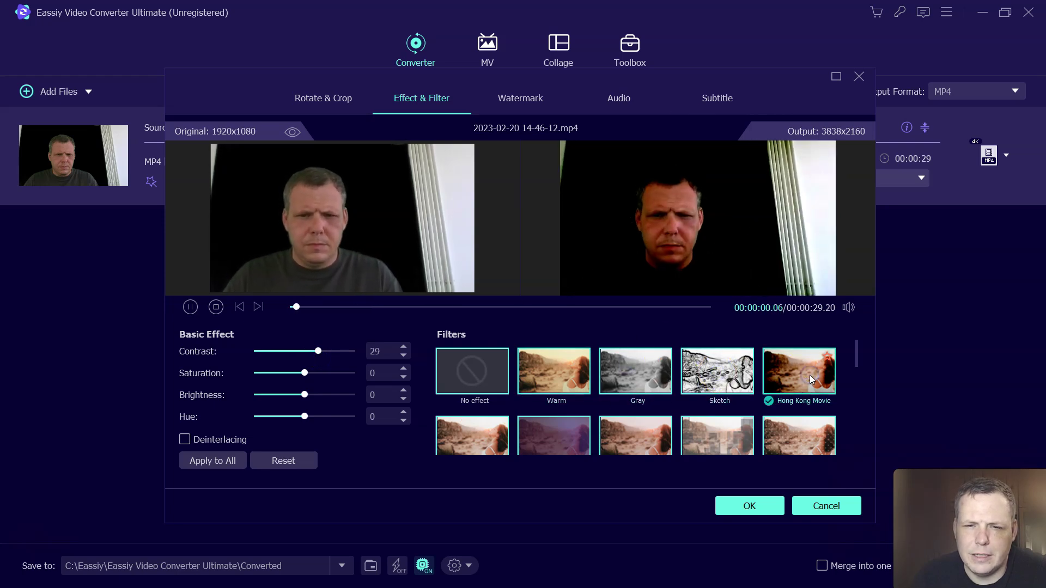
pyautogui.click(737, 383)
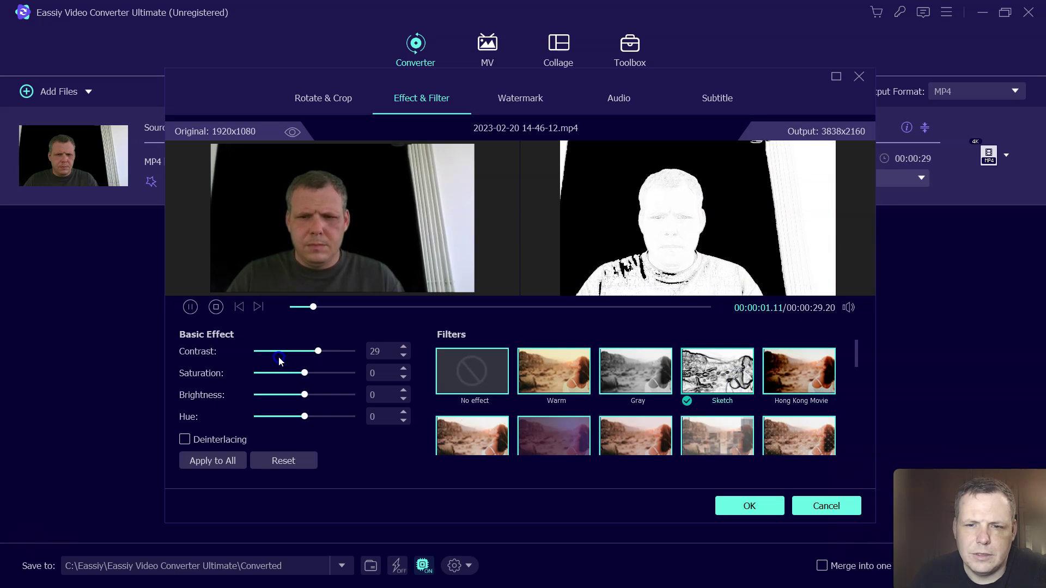
pyautogui.moveTo(284, 353)
pyautogui.mouseDown()
pyautogui.moveTo(269, 357)
pyautogui.moveTo(333, 355)
pyautogui.moveTo(304, 374)
pyautogui.moveTo(273, 374)
pyautogui.mouseUp()
pyautogui.click(320, 353)
# Apply the Drops filter and darken the clip, lowering brightness to -59
pyautogui.scroll(-3, 580, 414)
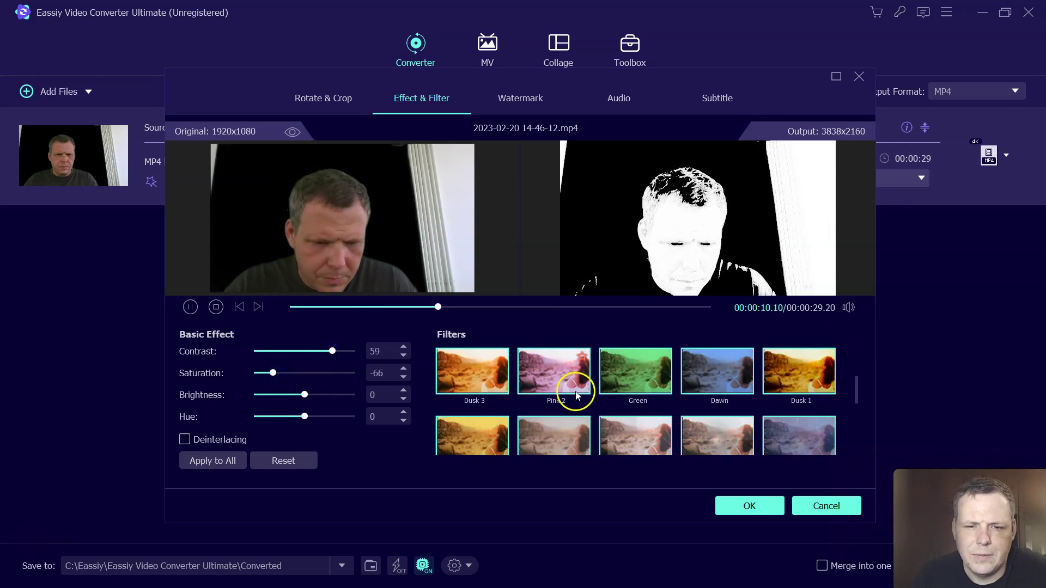
pyautogui.scroll(-3, 610, 417)
pyautogui.click(528, 371)
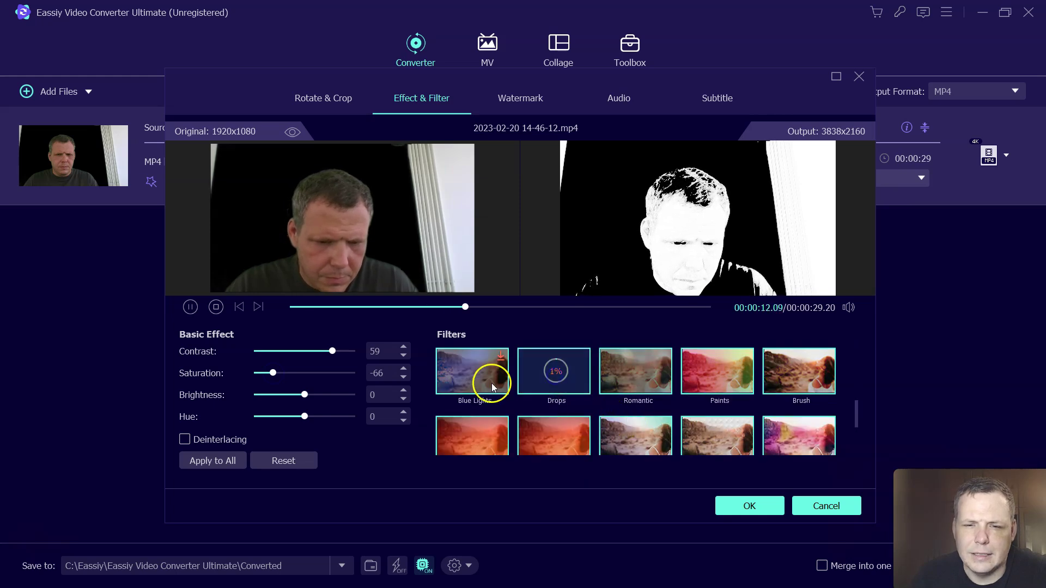
pyautogui.click(492, 388)
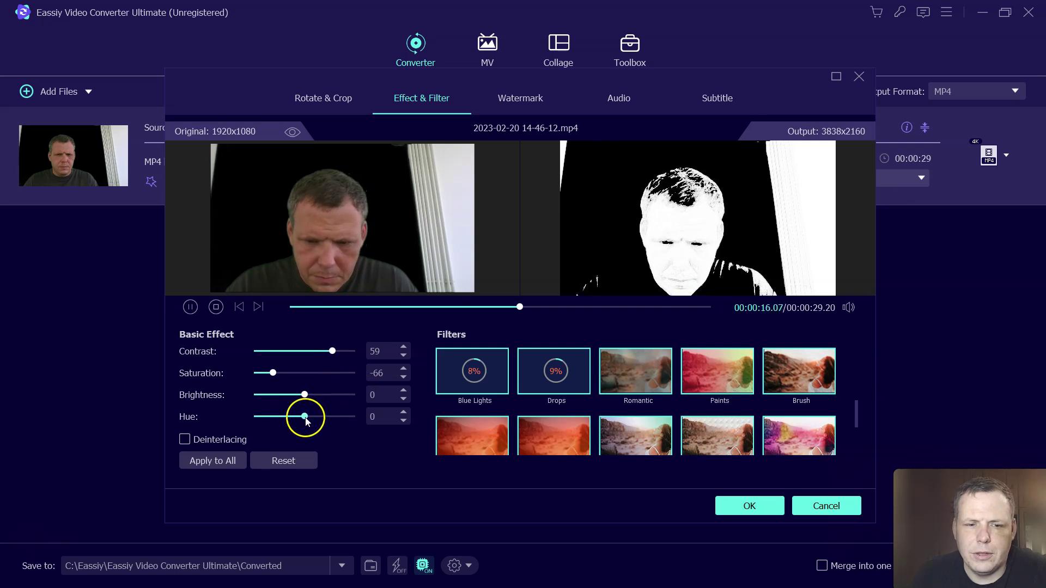
pyautogui.moveTo(283, 399); pyautogui.dragTo(277, 400)
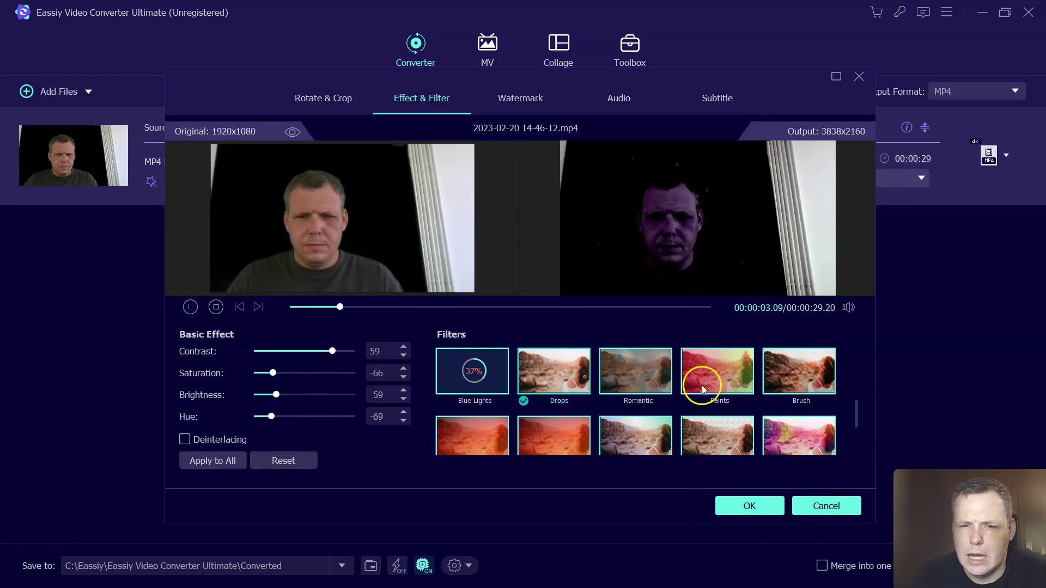
pyautogui.click(521, 99)
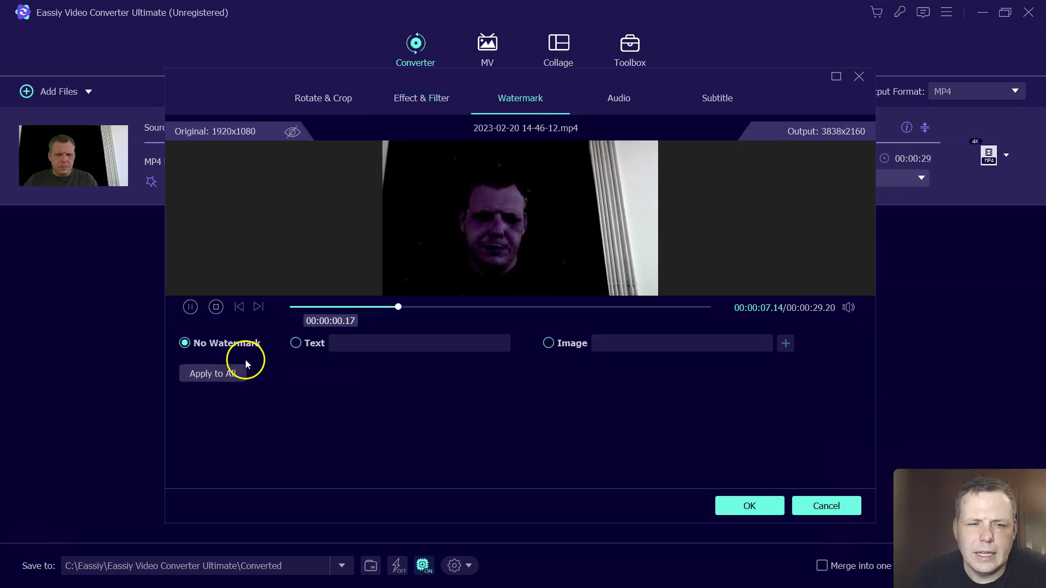
pyautogui.click(296, 343)
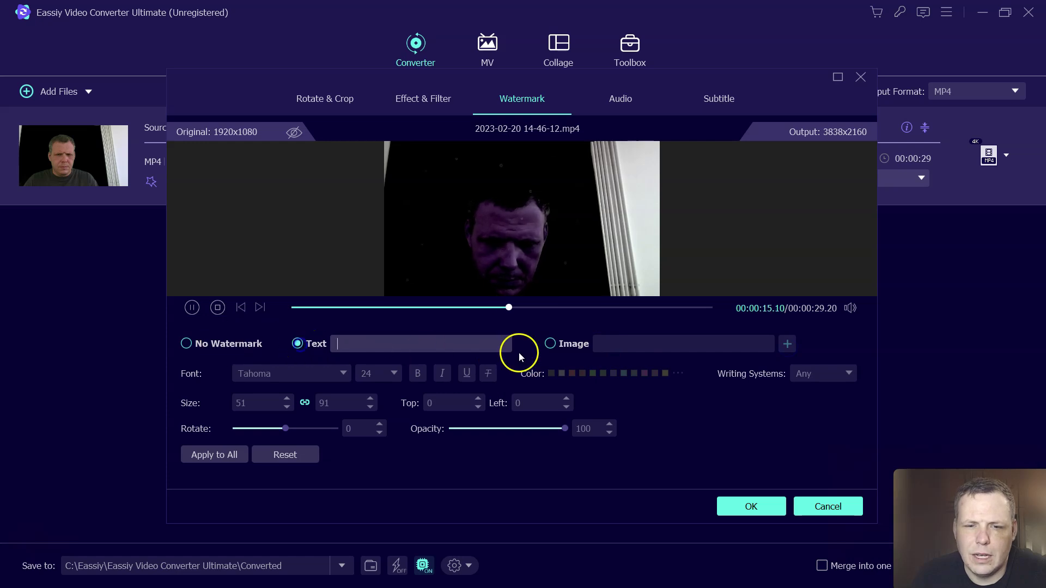
pyautogui.click(551, 344)
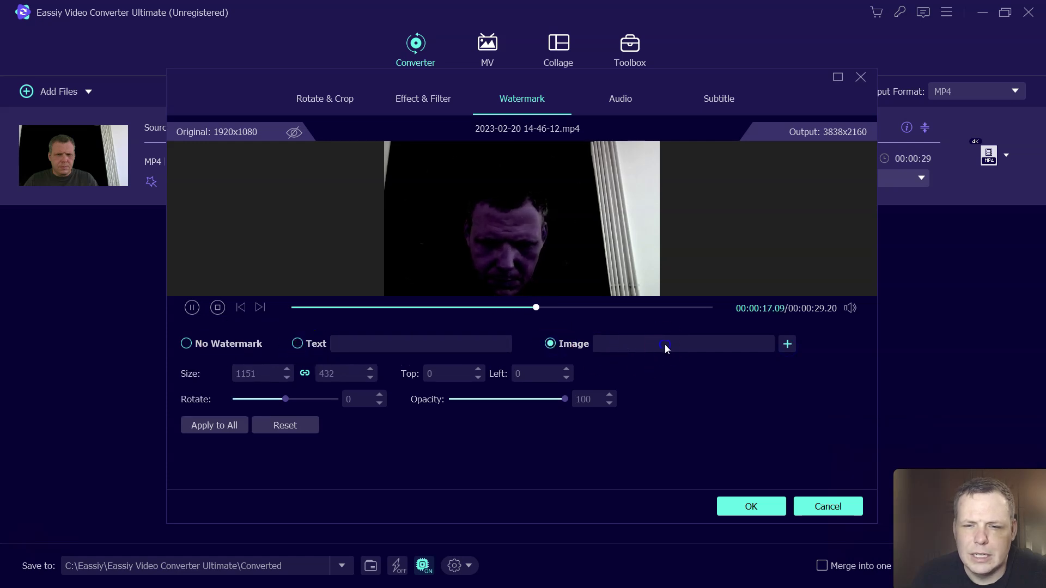
pyautogui.click(788, 344)
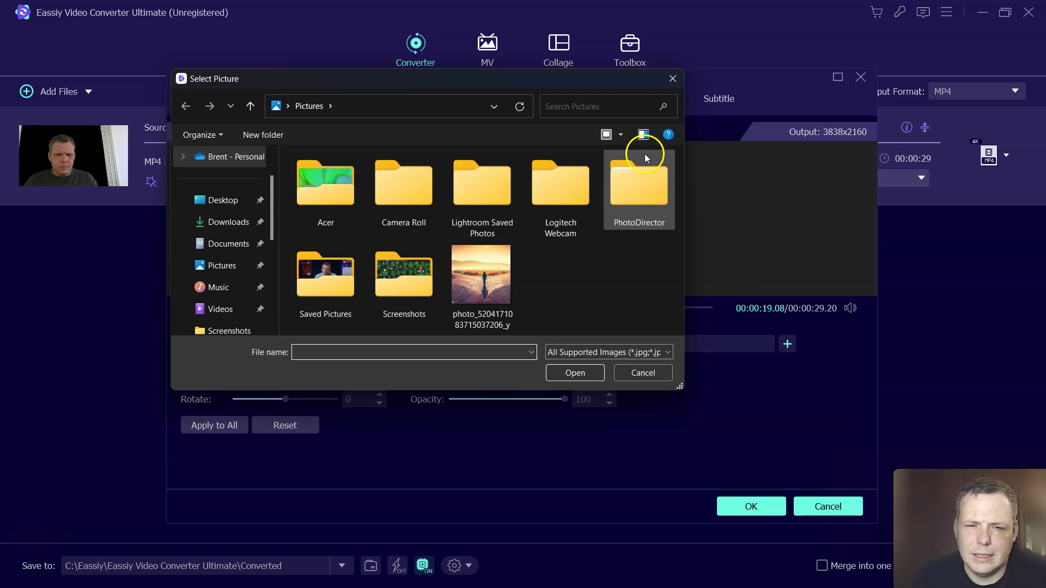
pyautogui.click(481, 285)
pyautogui.click(577, 374)
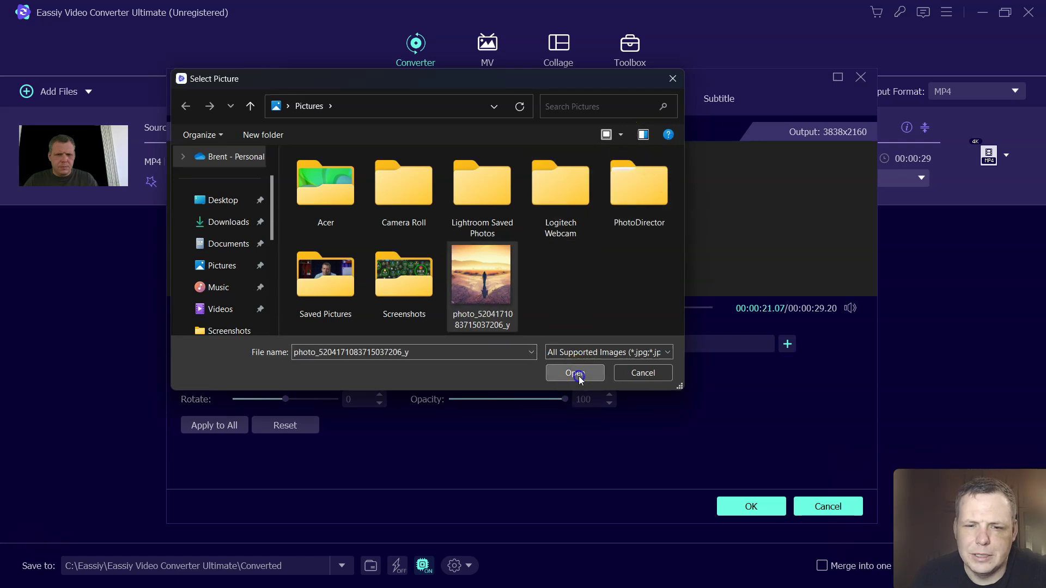
# Place the watermark in the bottom-right corner and resize it to 354x348
pyautogui.moveTo(391, 145); pyautogui.dragTo(631, 271)
pyautogui.click(575, 214)
pyautogui.click(558, 236)
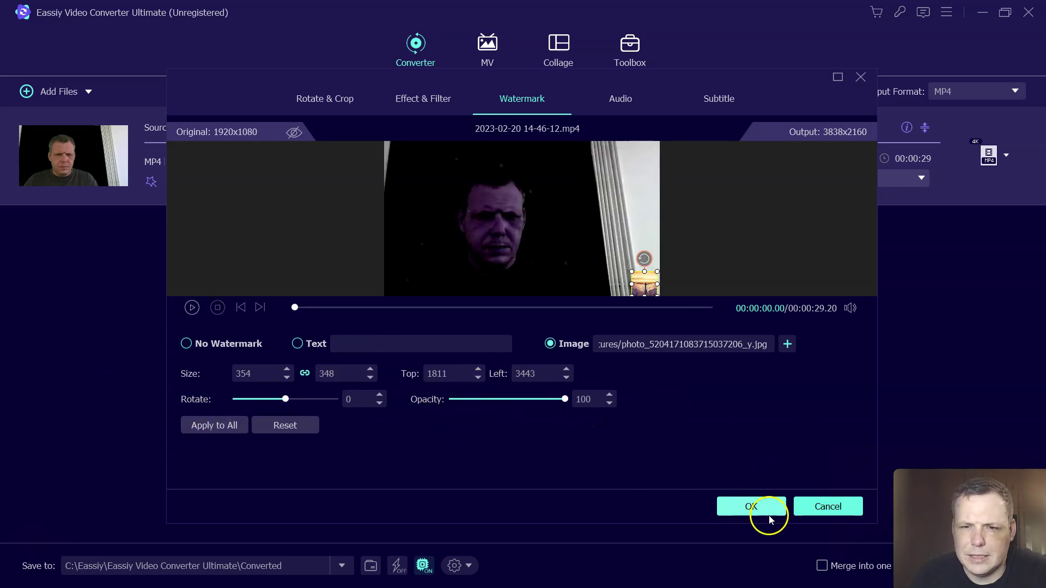
# Turn on the AAC-2Channel audio track at 39% volume with a -6.07 s delay
pyautogui.click(621, 99)
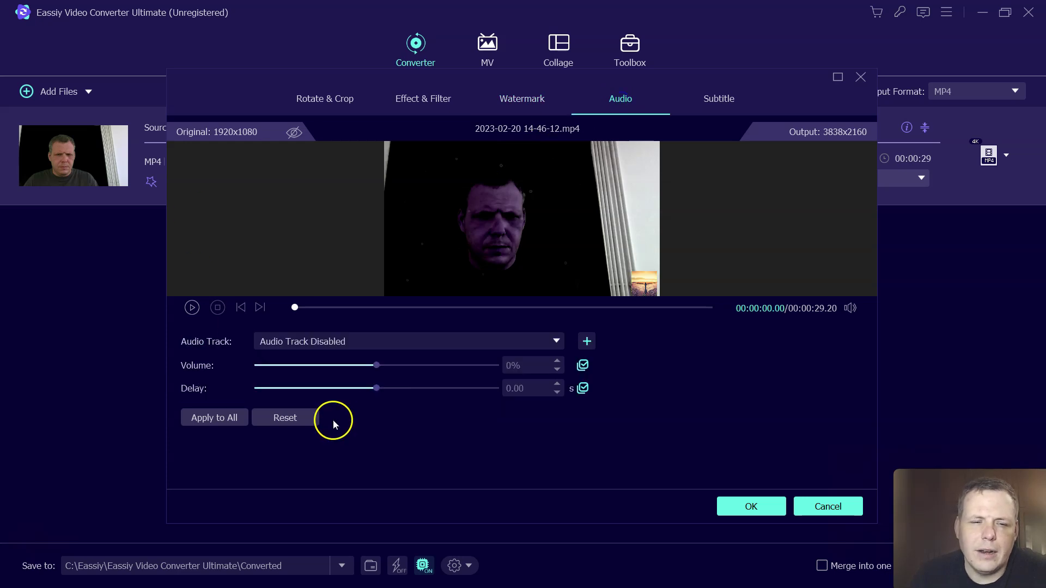
pyautogui.moveTo(376, 369); pyautogui.dragTo(397, 375)
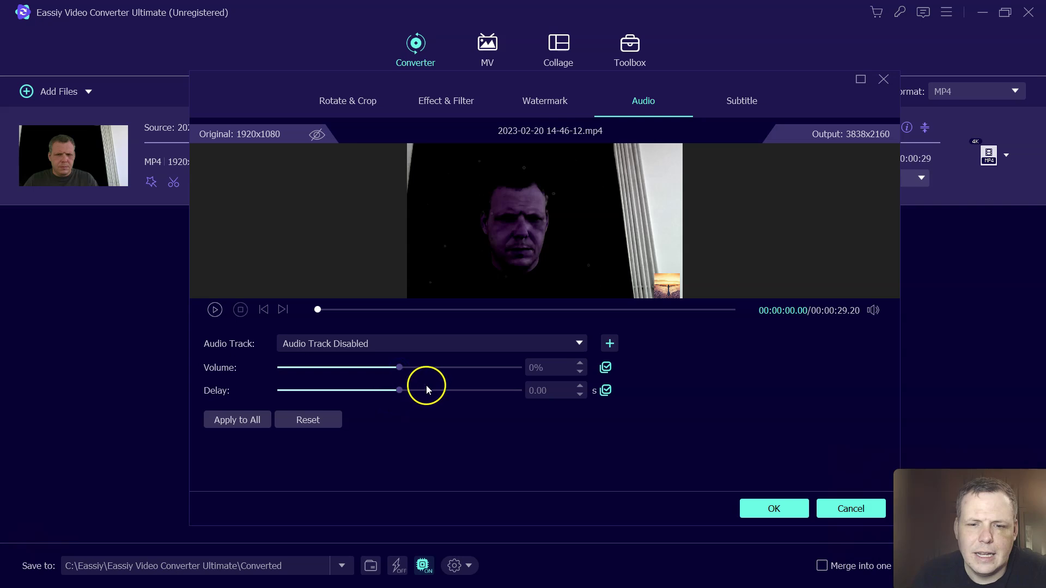
pyautogui.click(433, 344)
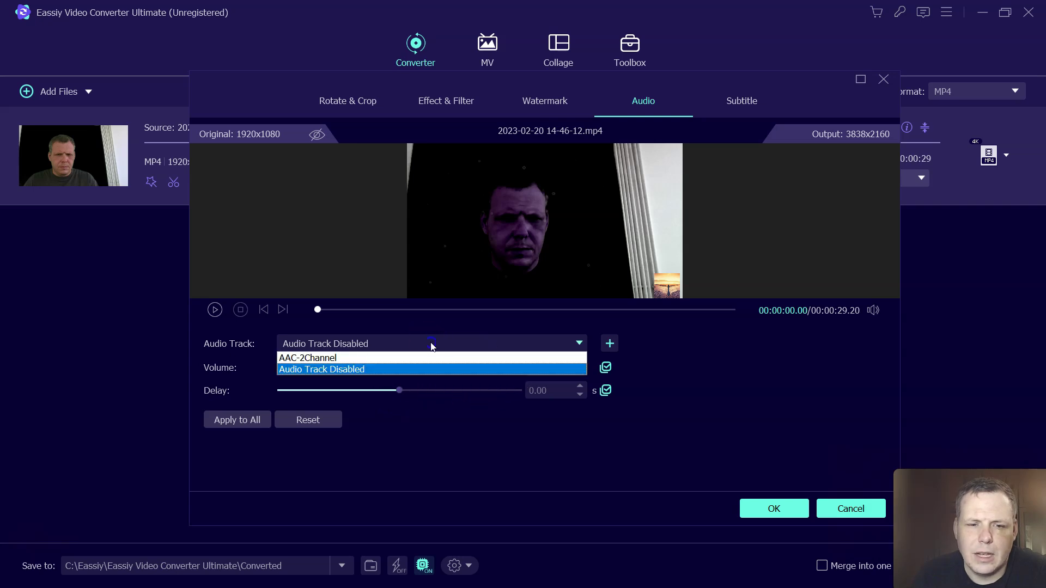
pyautogui.click(368, 360)
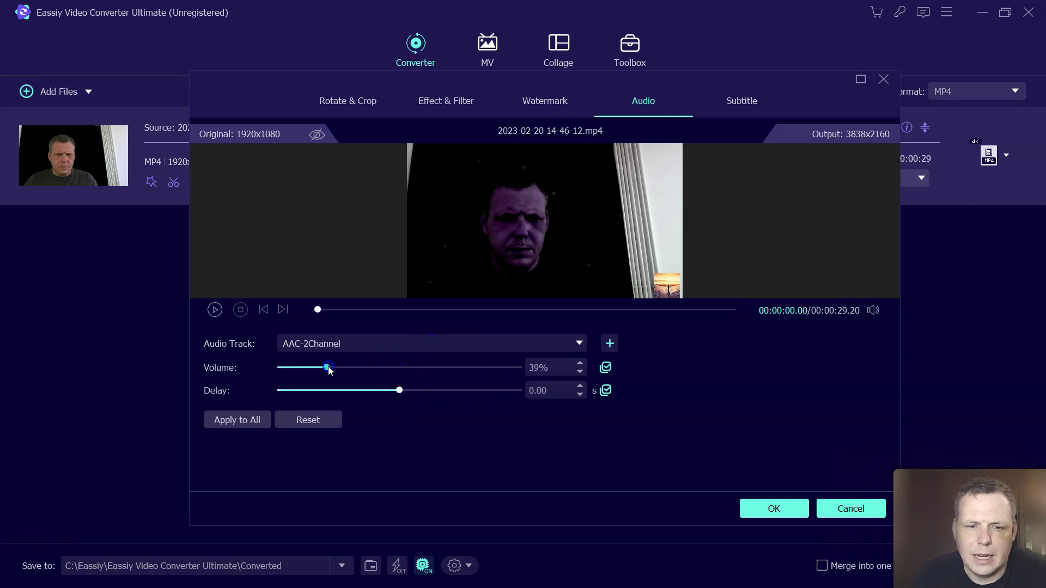
pyautogui.moveTo(397, 395); pyautogui.dragTo(387, 391)
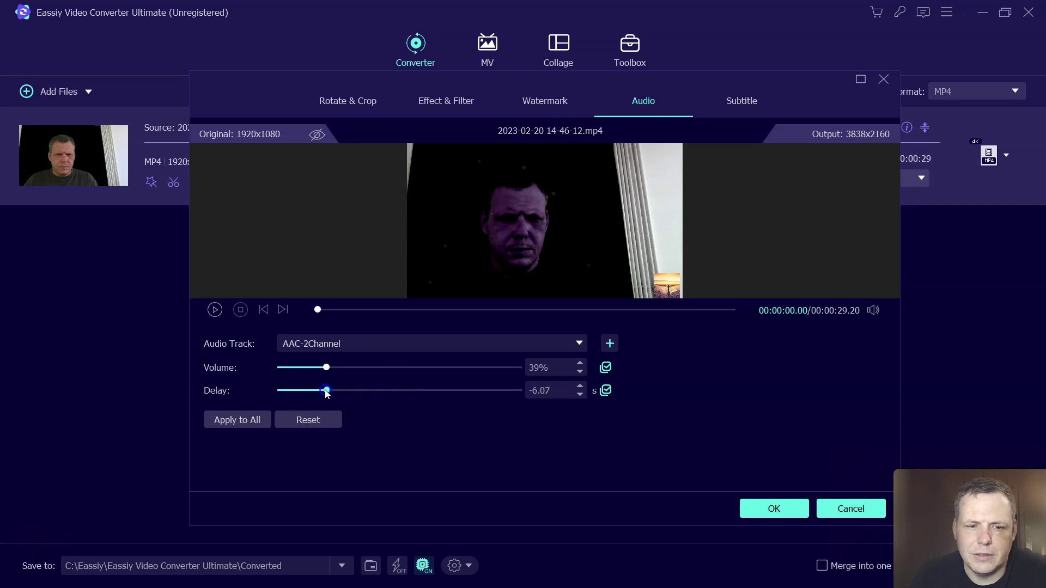
# Confirm no subtitle track is enabled, then apply all edits with OK
pyautogui.click(733, 108)
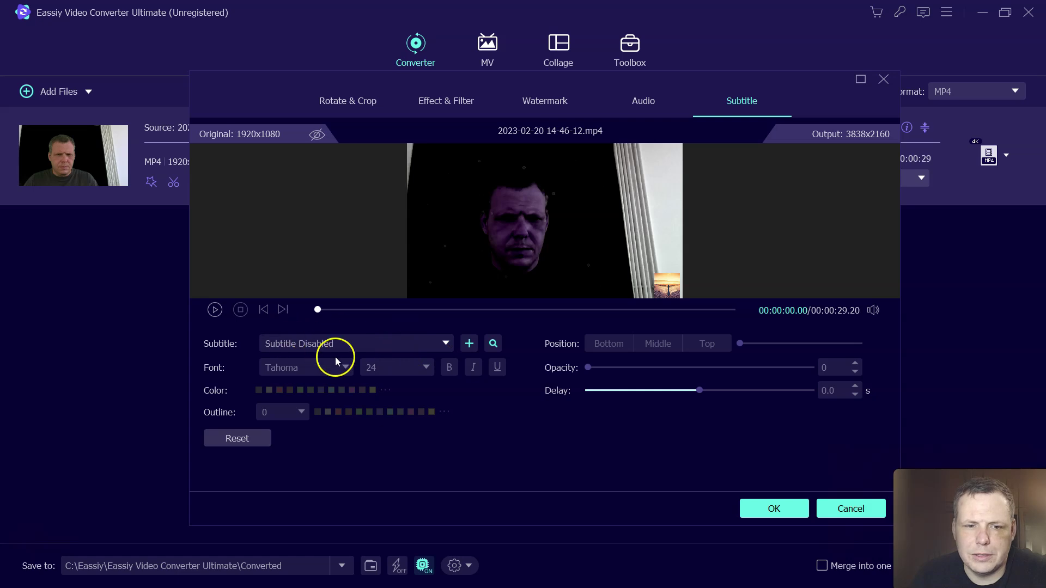
pyautogui.click(345, 344)
pyautogui.click(344, 344)
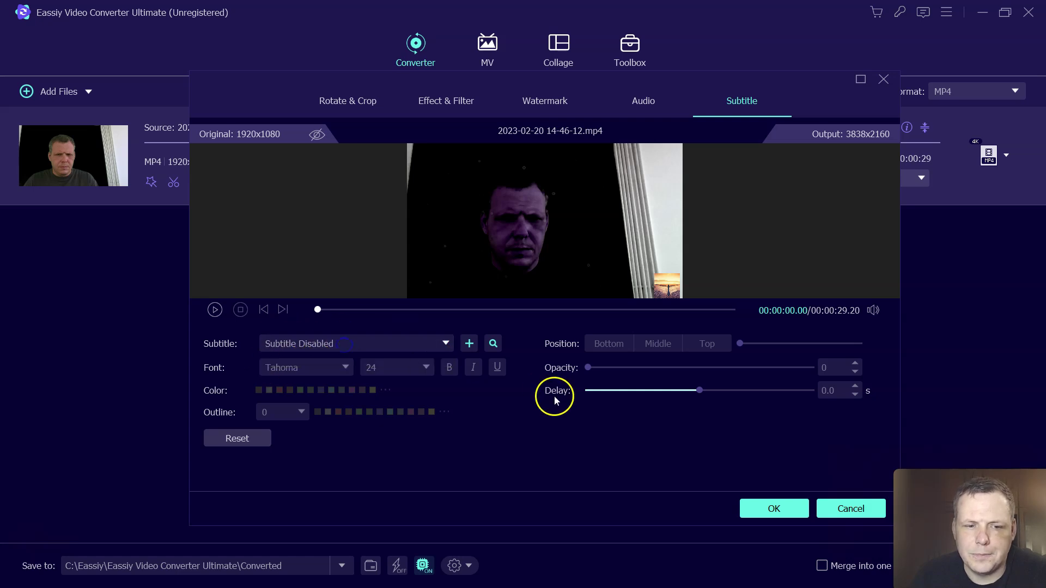
pyautogui.click(439, 342)
pyautogui.click(440, 344)
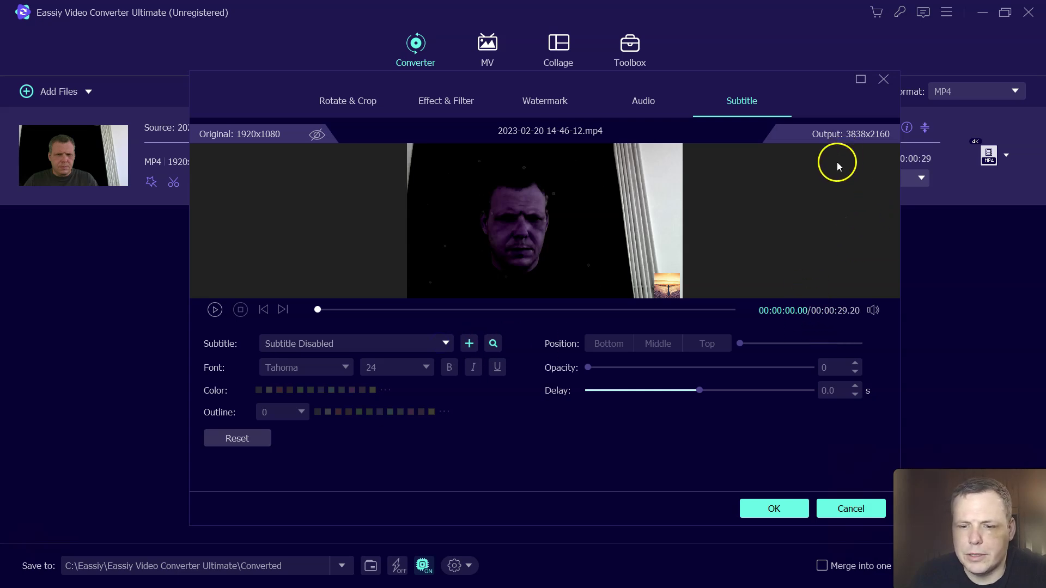
pyautogui.click(777, 507)
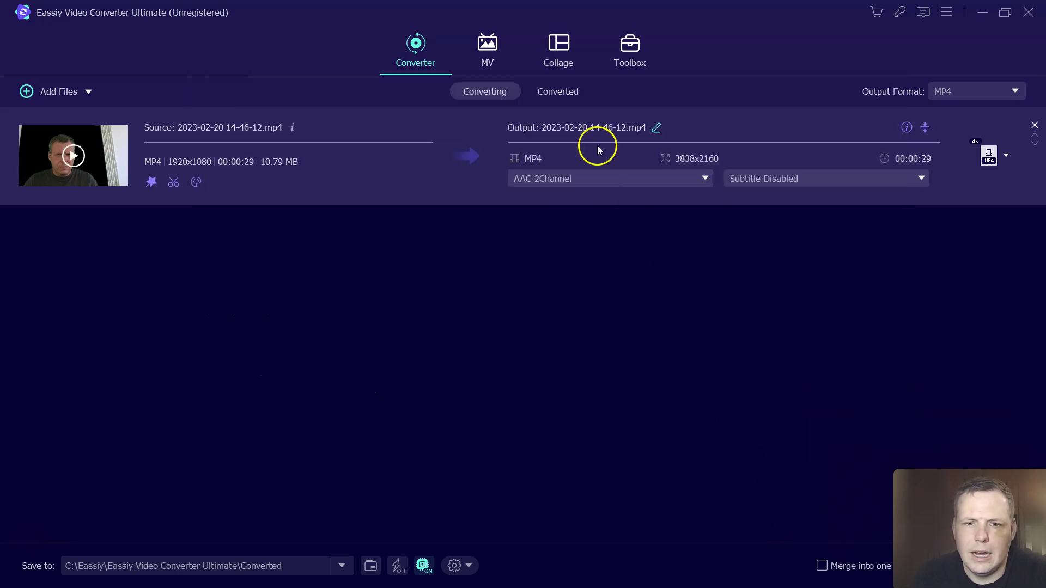
# Preview the MV module's Christmas Eve theme, dismiss the trial notice, and go to Collage
pyautogui.click(487, 52)
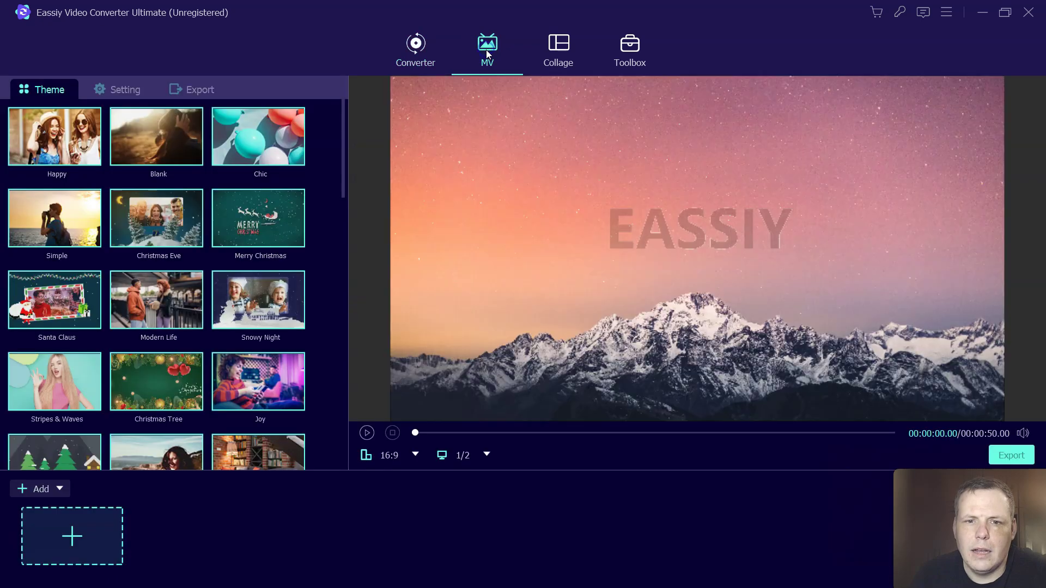
pyautogui.click(144, 235)
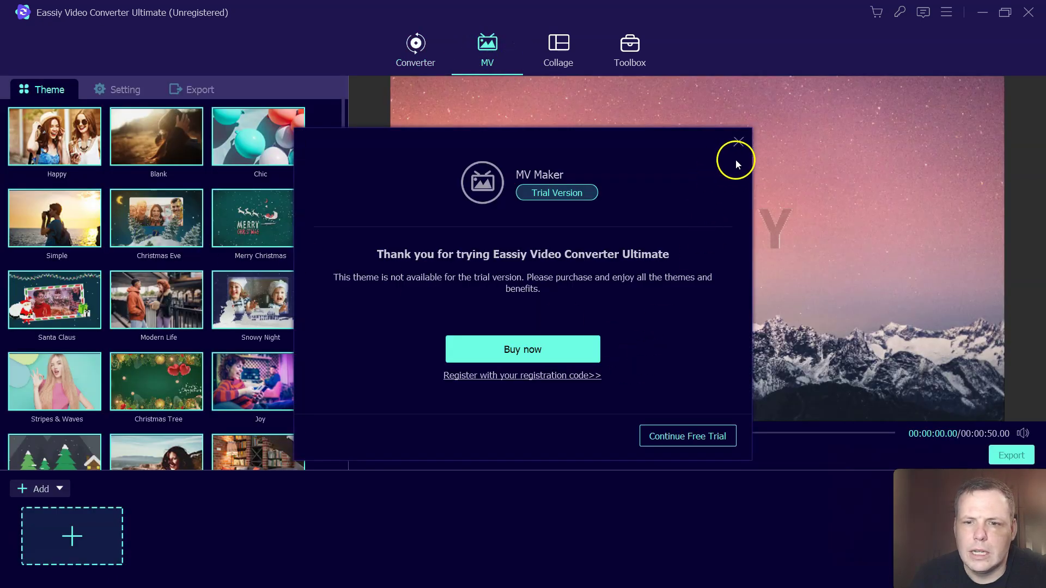
pyautogui.click(736, 143)
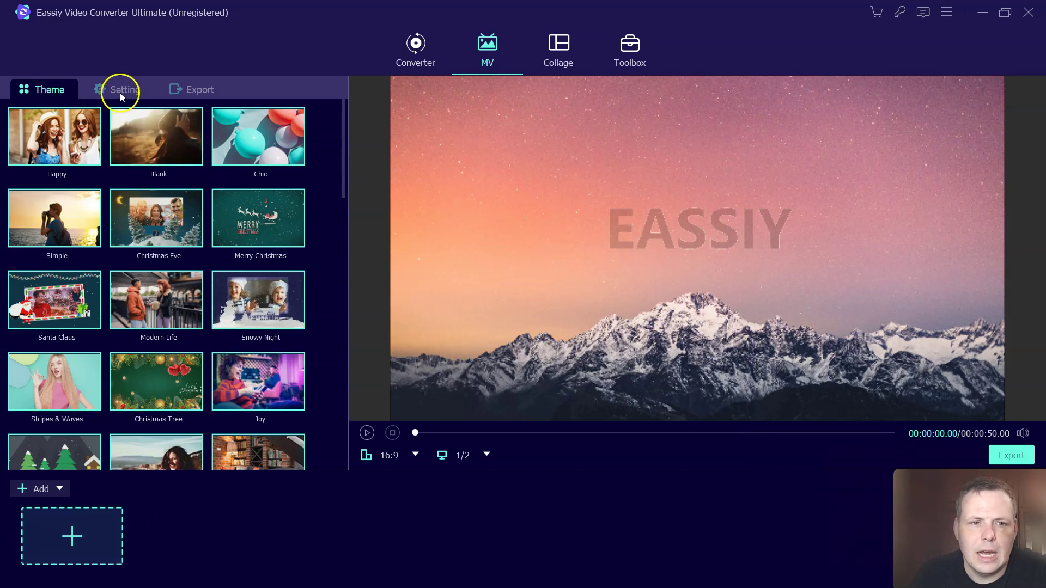
pyautogui.click(561, 49)
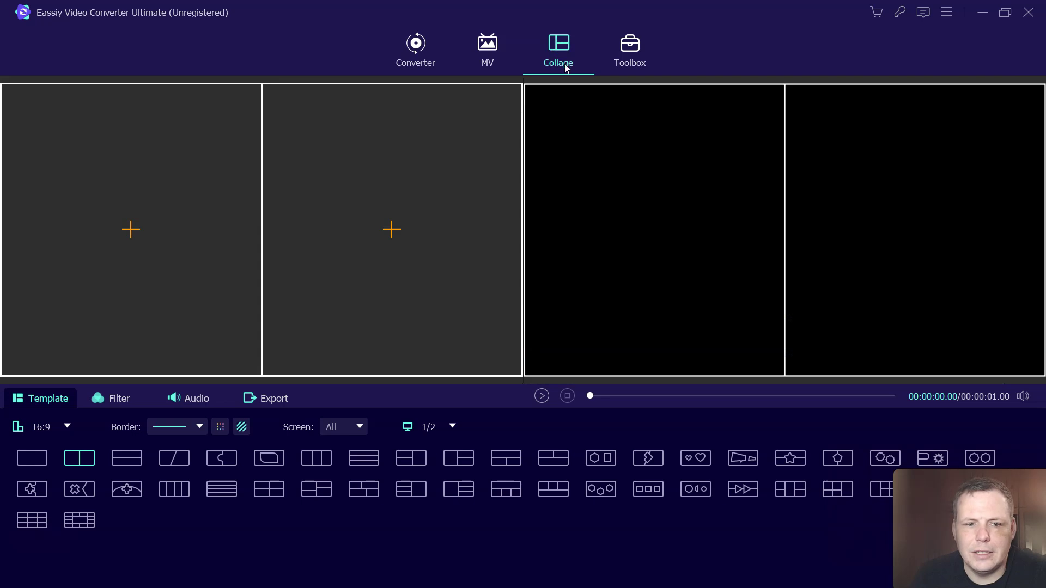
pyautogui.click(130, 229)
pyautogui.click(456, 130)
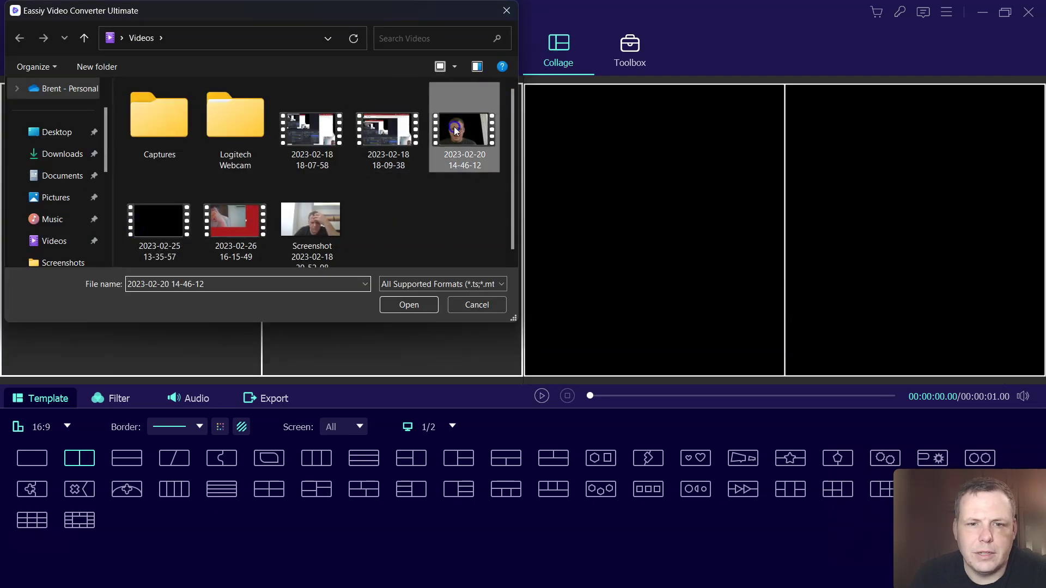
pyautogui.doubleClick(455, 130)
pyautogui.click(385, 211)
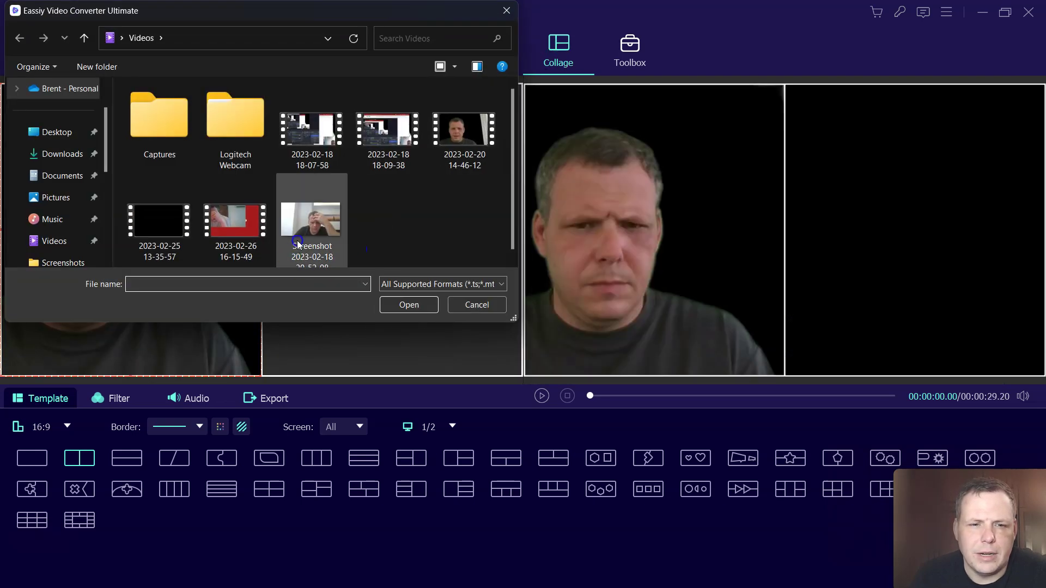
pyautogui.click(456, 130)
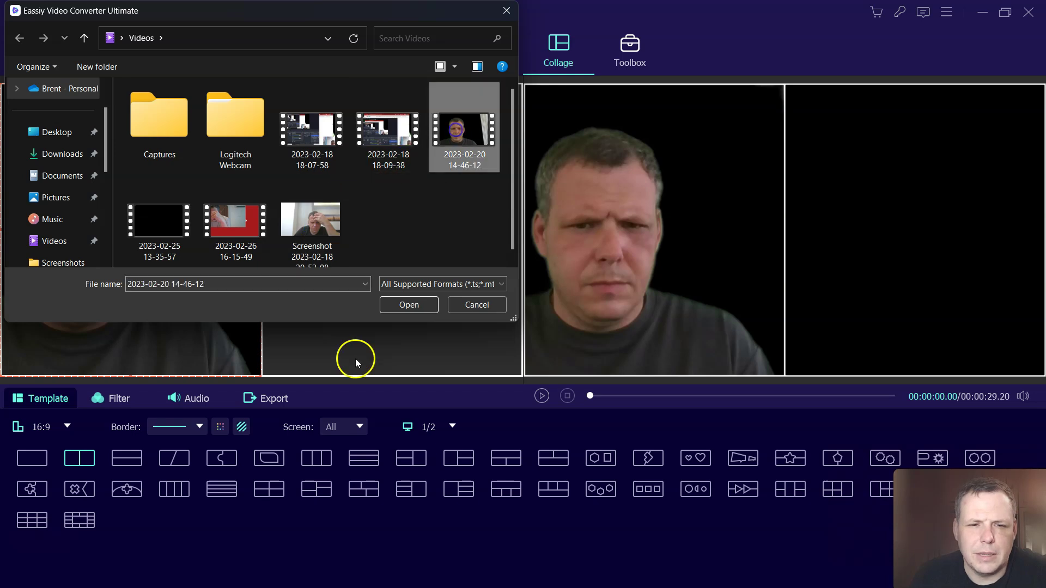
pyautogui.click(409, 305)
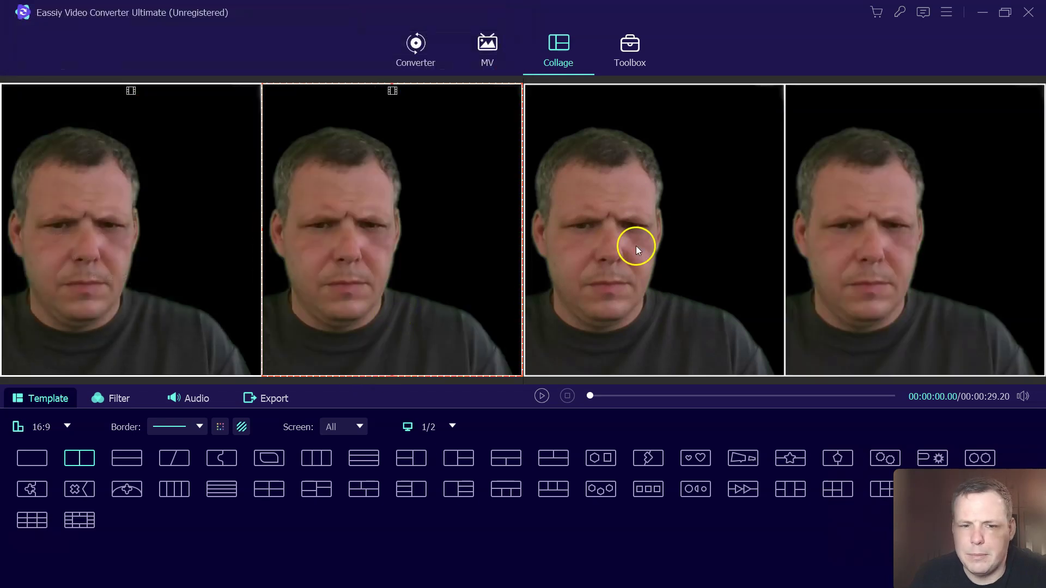
# Open the pane clip's edit window and close it without changes
pyautogui.moveTo(505, 367)
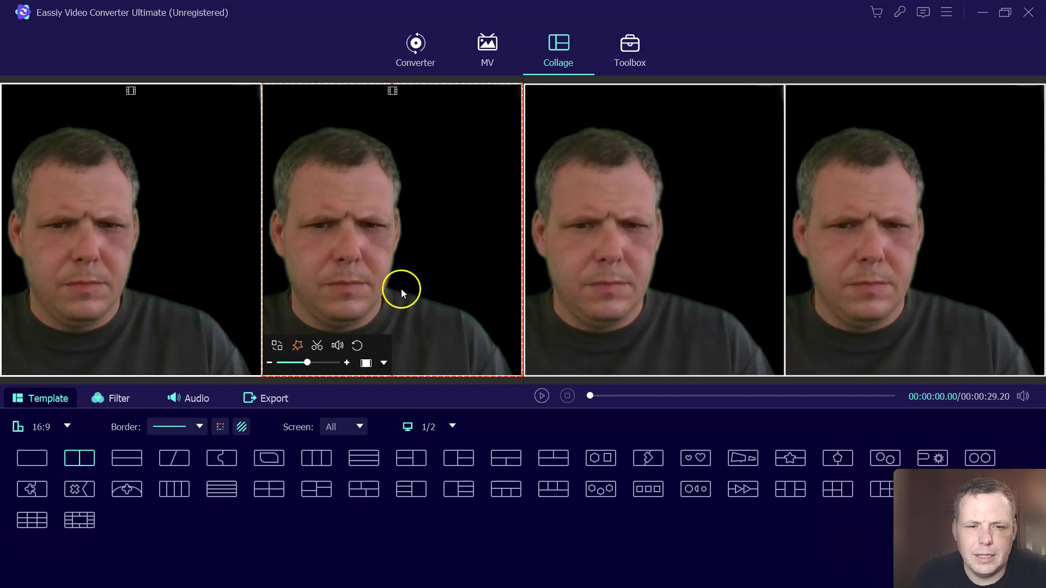
pyautogui.click(299, 346)
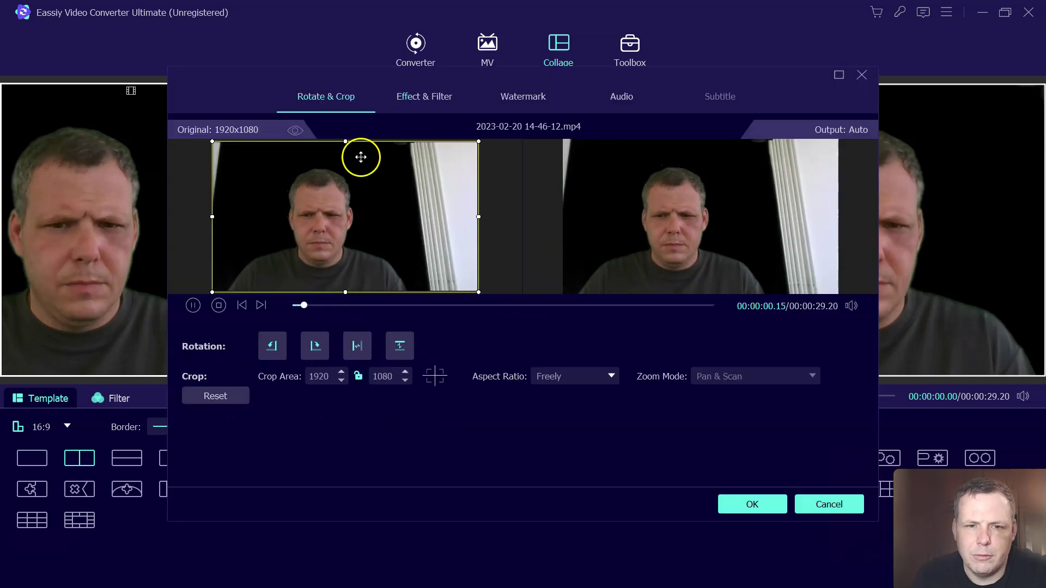
pyautogui.click(859, 76)
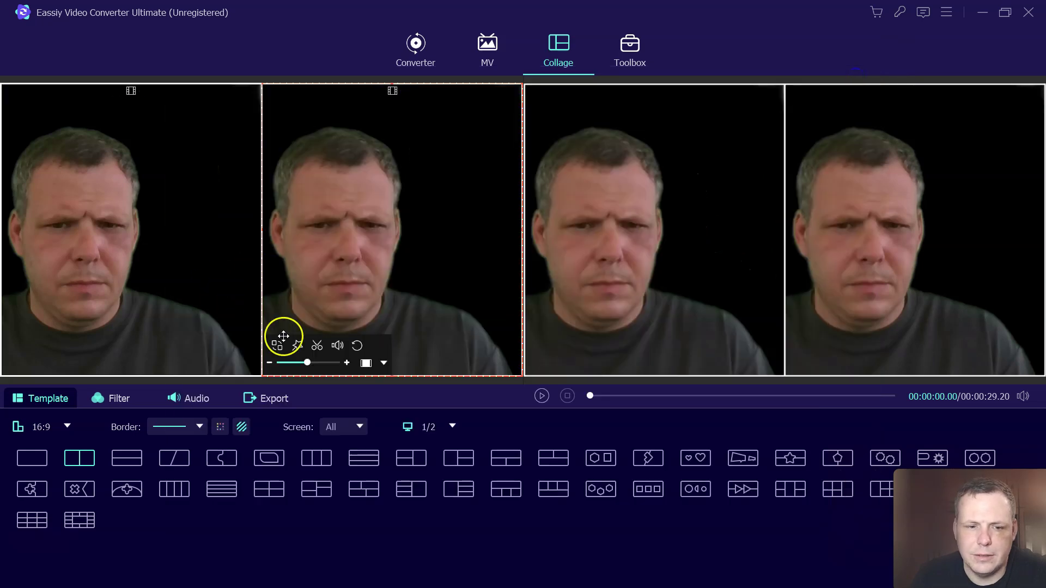
# Browse the Toolbox cards, from Media Metadata Editor and Video Compressor down to GIF Maker and Video Player
pyautogui.click(639, 48)
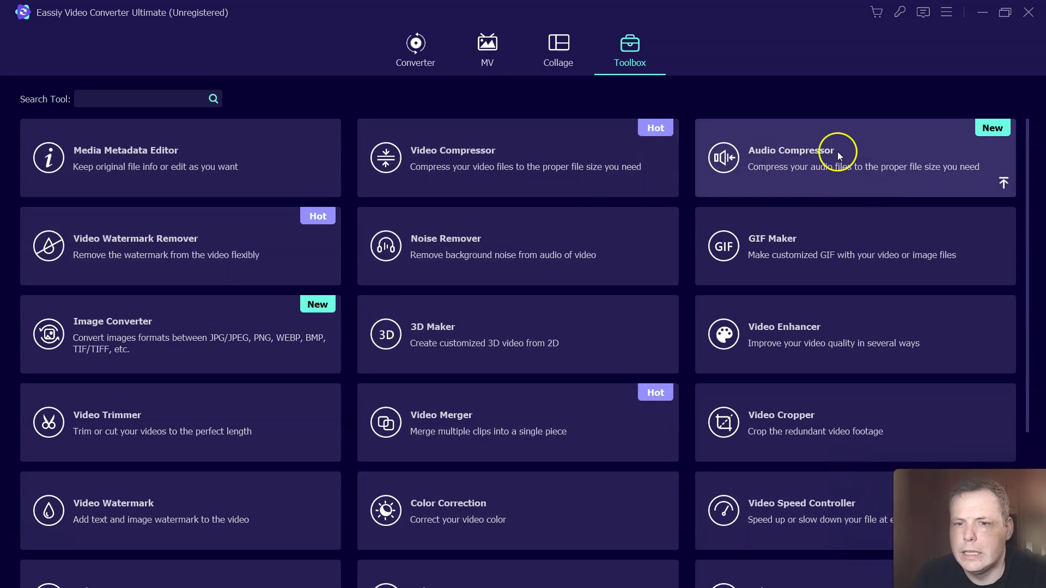
pyautogui.scroll(-1, 836, 150)
pyautogui.scroll(-3, 819, 143)
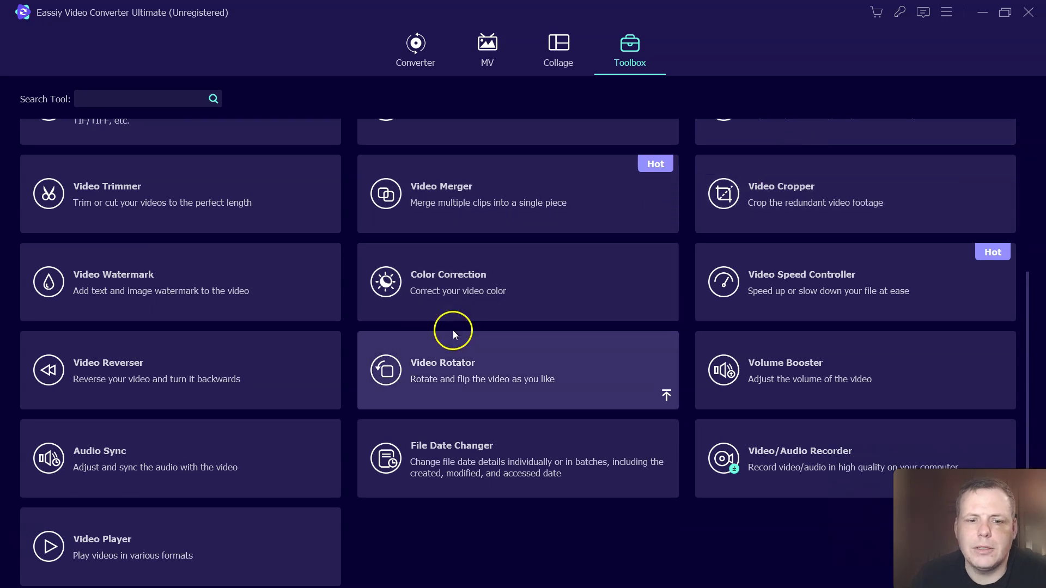
pyautogui.scroll(1, 385, 331)
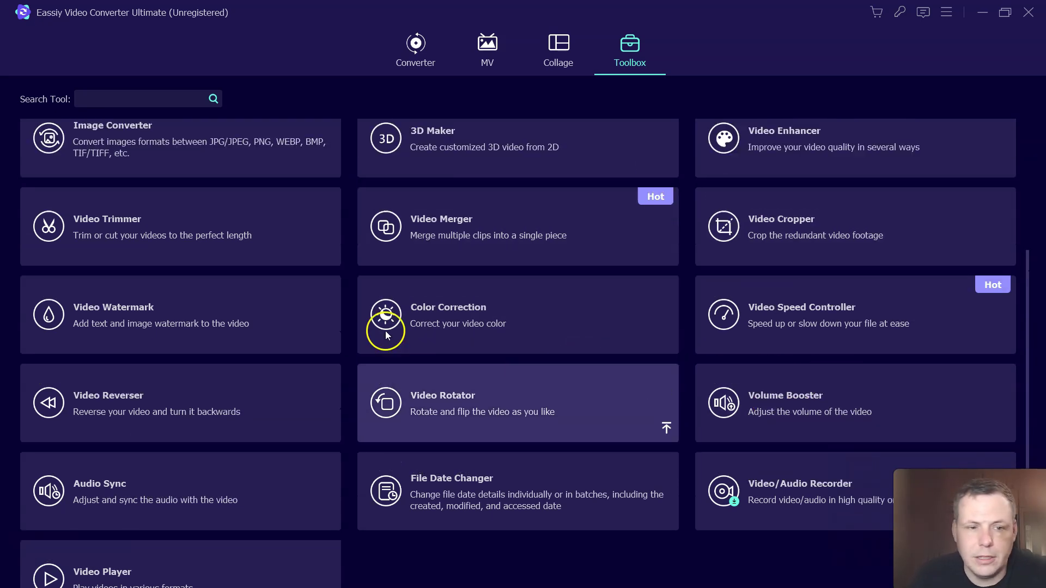
pyautogui.scroll(3, 128, 294)
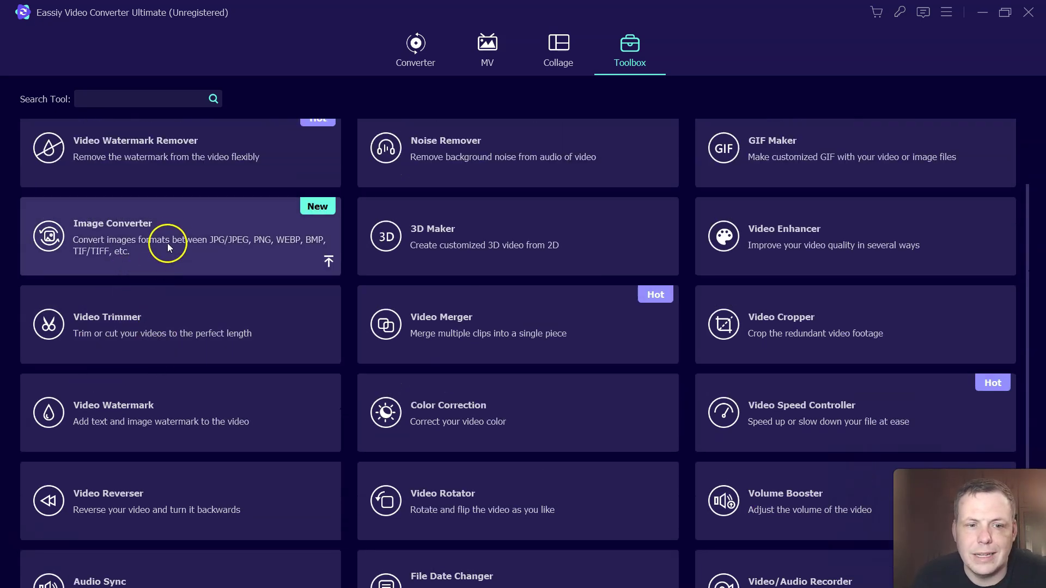
pyautogui.scroll(3, 164, 245)
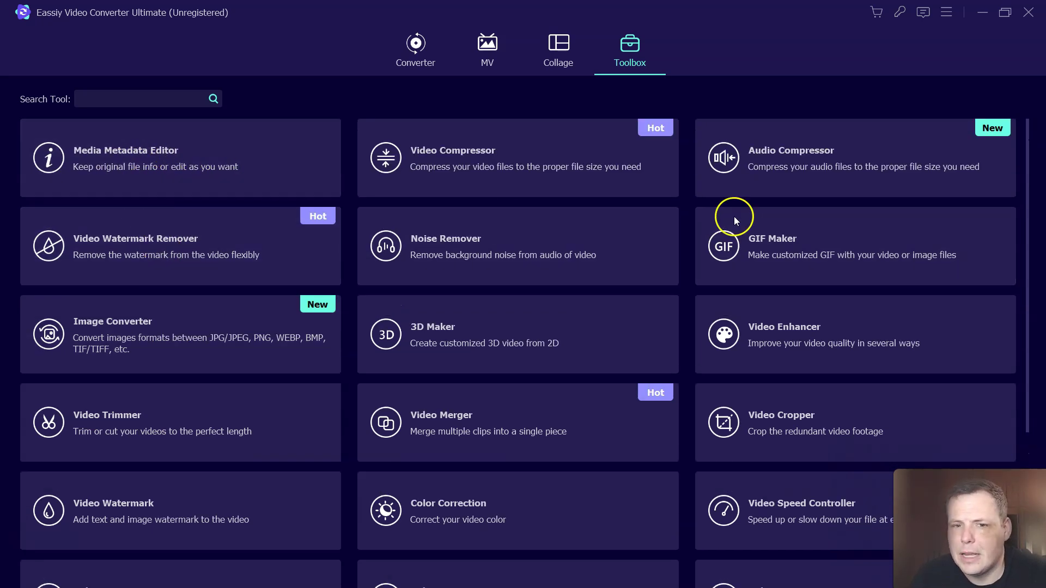
pyautogui.scroll(-7, 696, 237)
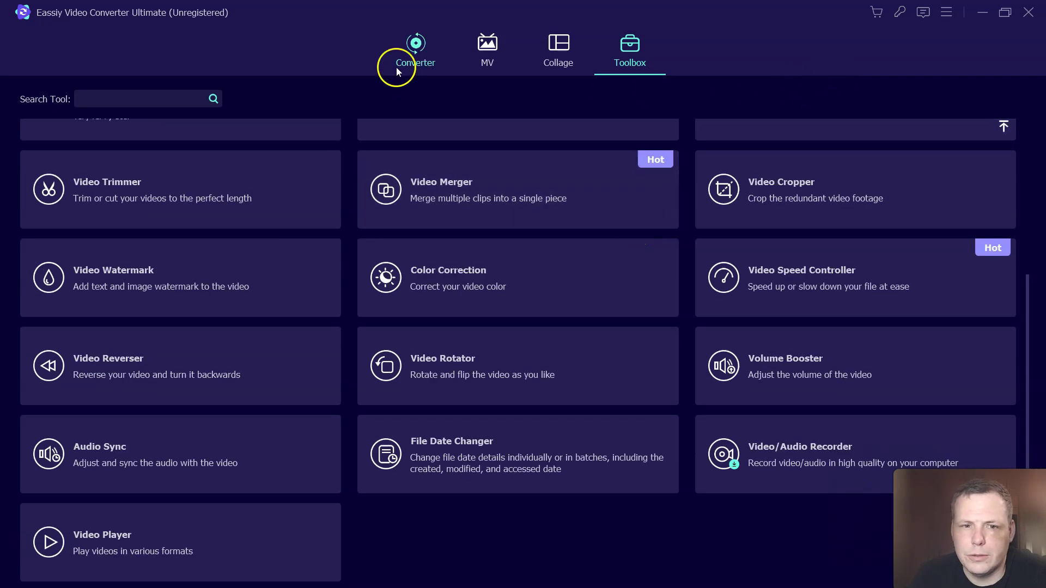
# Convert the webcam clip to a 3838x2160 MP4 from the Converter list, dismissing the trial notice
pyautogui.click(398, 69)
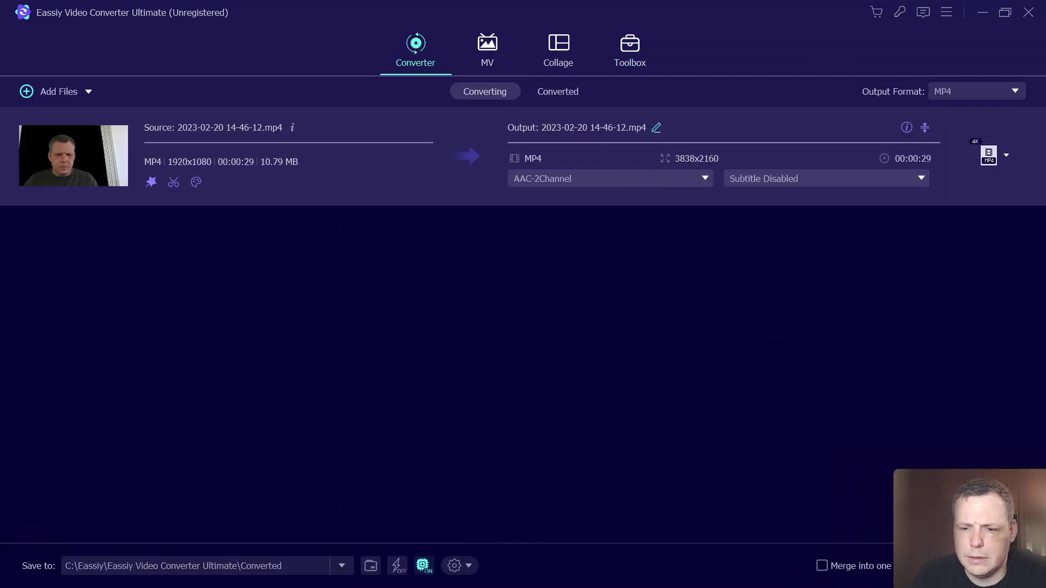
pyautogui.click(633, 456)
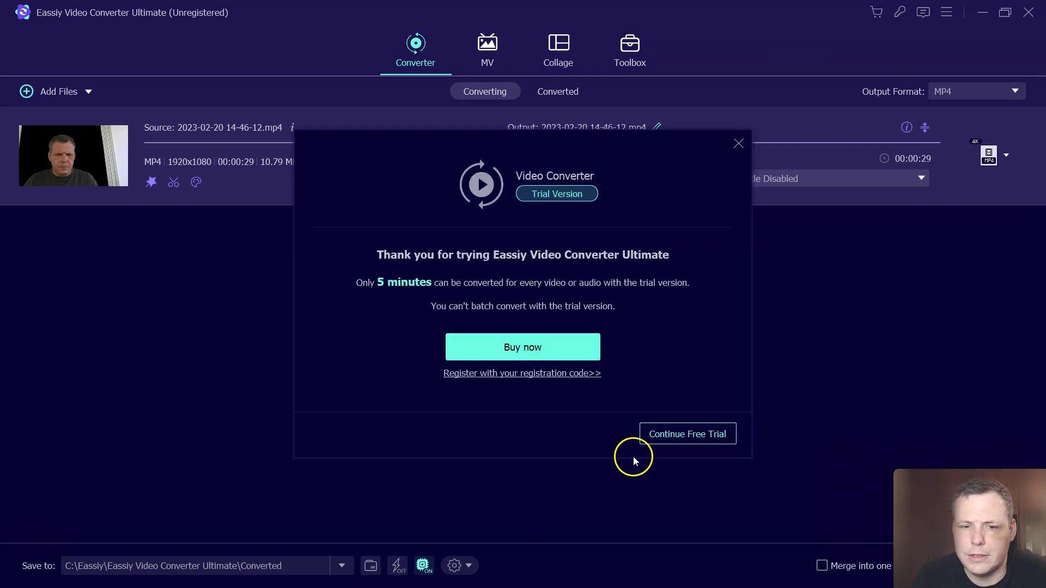
pyautogui.click(738, 141)
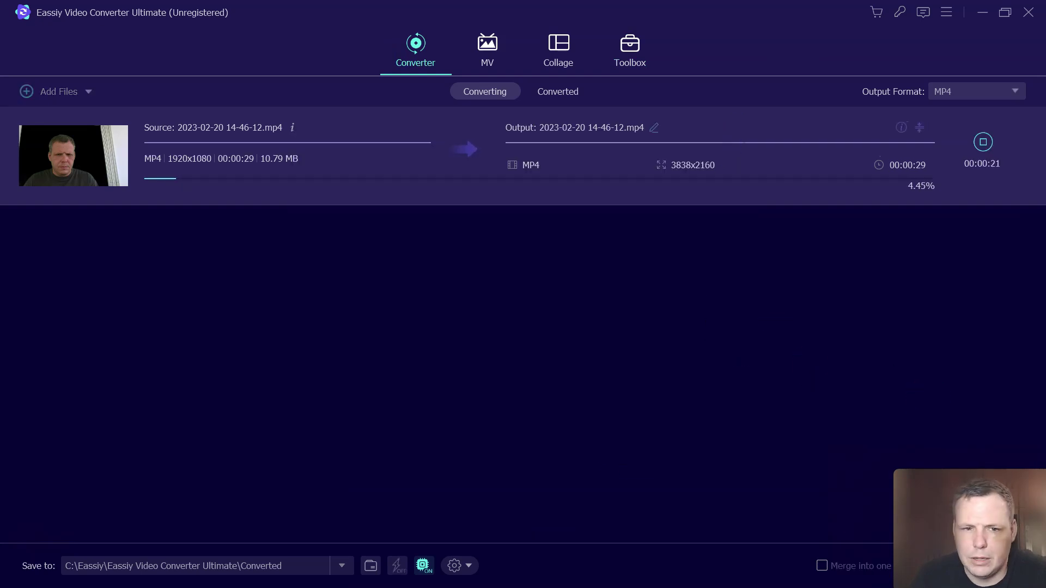
# Set Zoom Mode to Full in the Convert section of Preferences
pyautogui.click(459, 569)
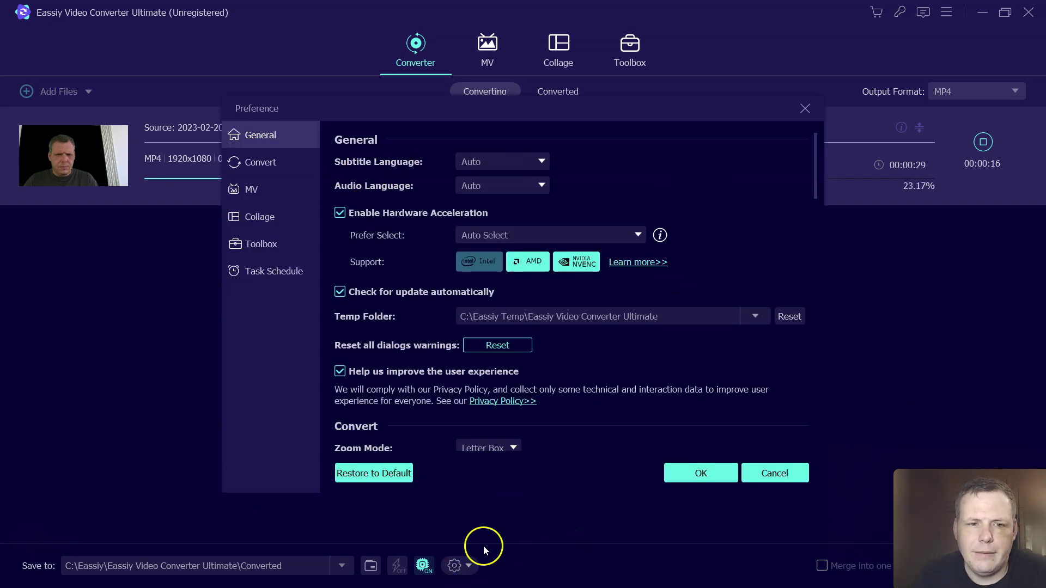
pyautogui.click(269, 164)
pyautogui.click(502, 159)
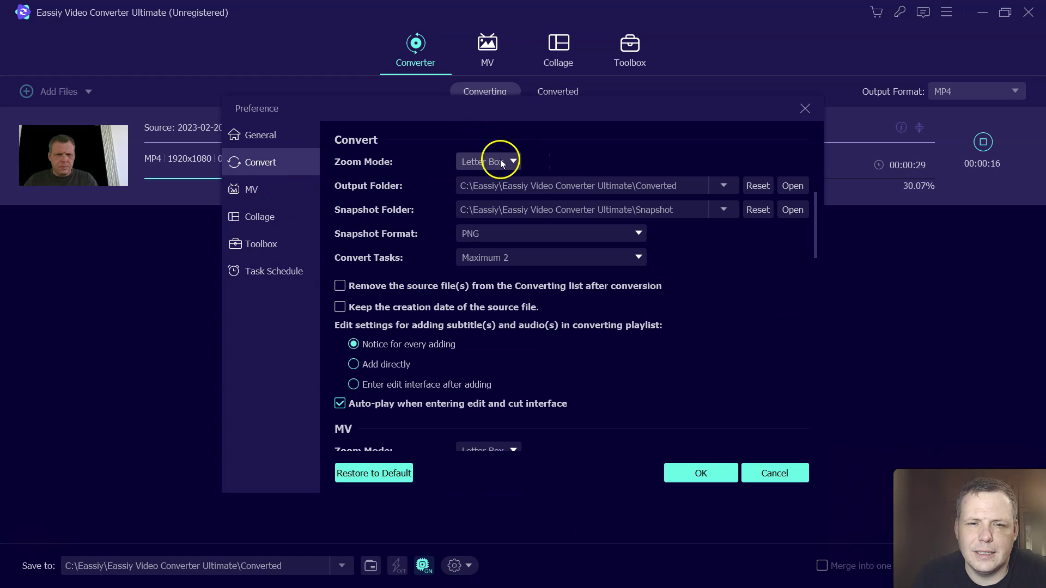
pyautogui.click(473, 201)
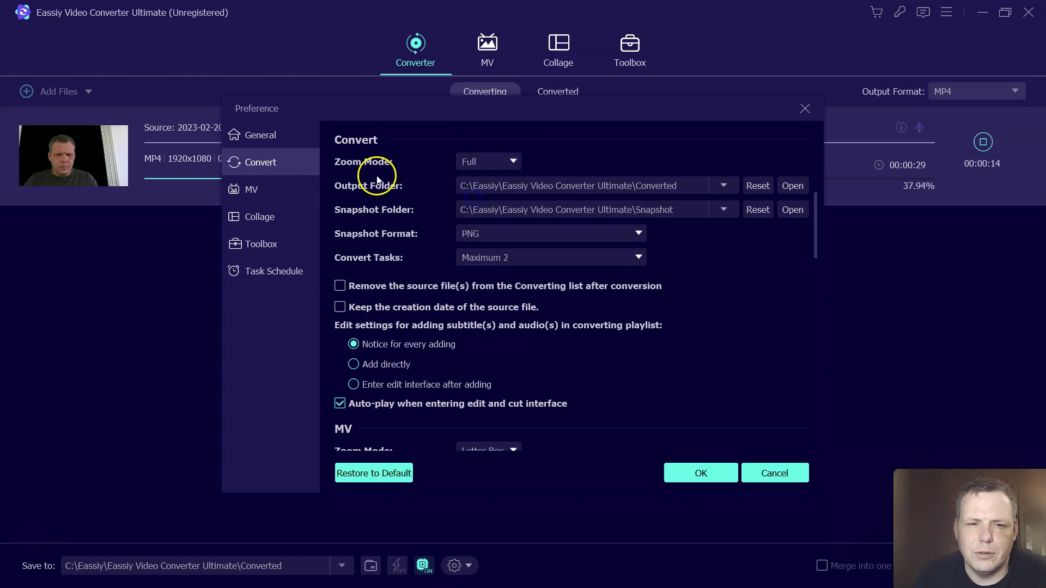
pyautogui.click(505, 192)
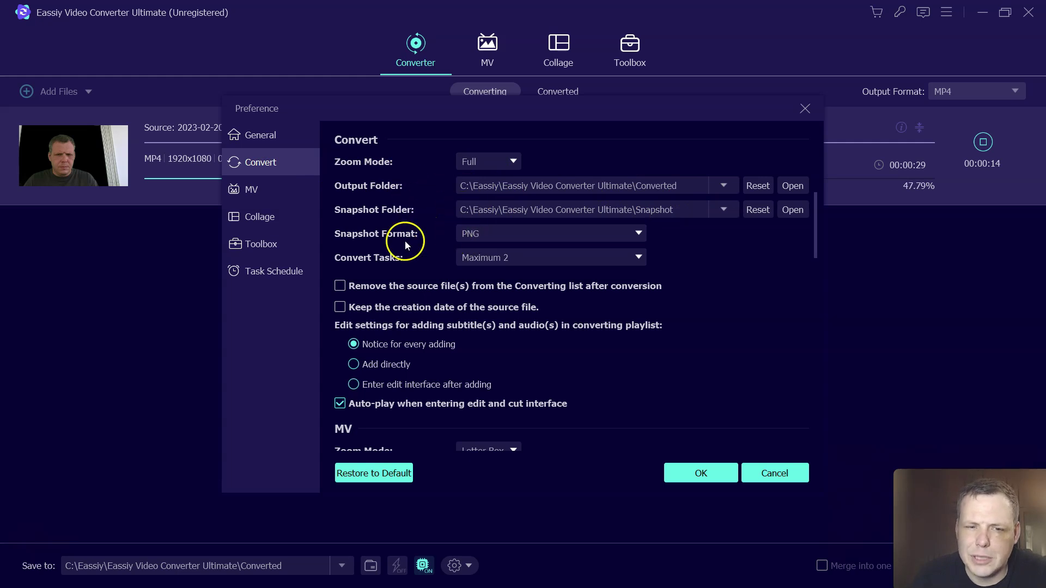
# Review the MV, Collage, Toolbox and Task Schedule preference sections, ending on General
pyautogui.click(269, 189)
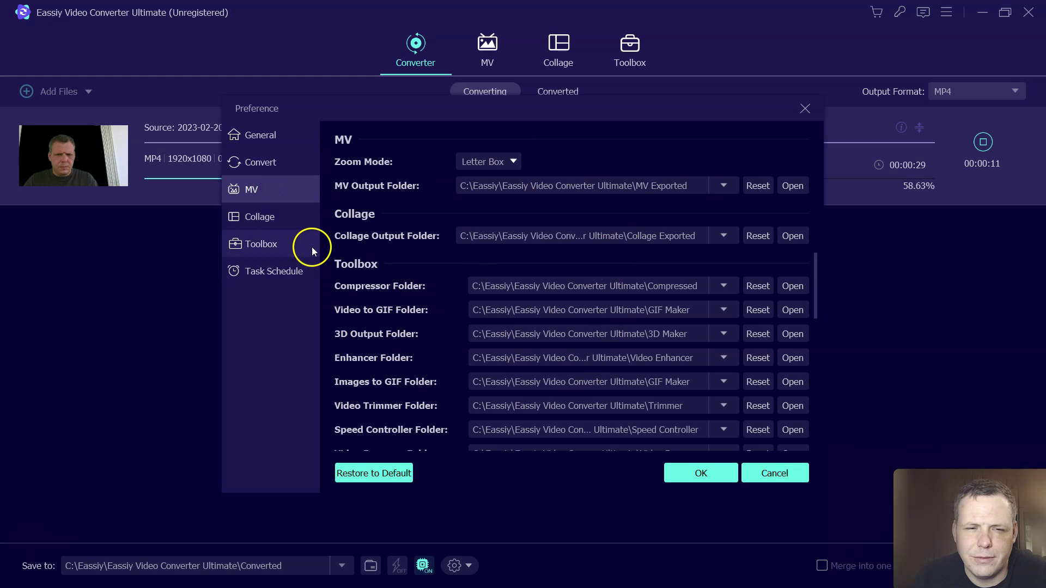
pyautogui.click(279, 218)
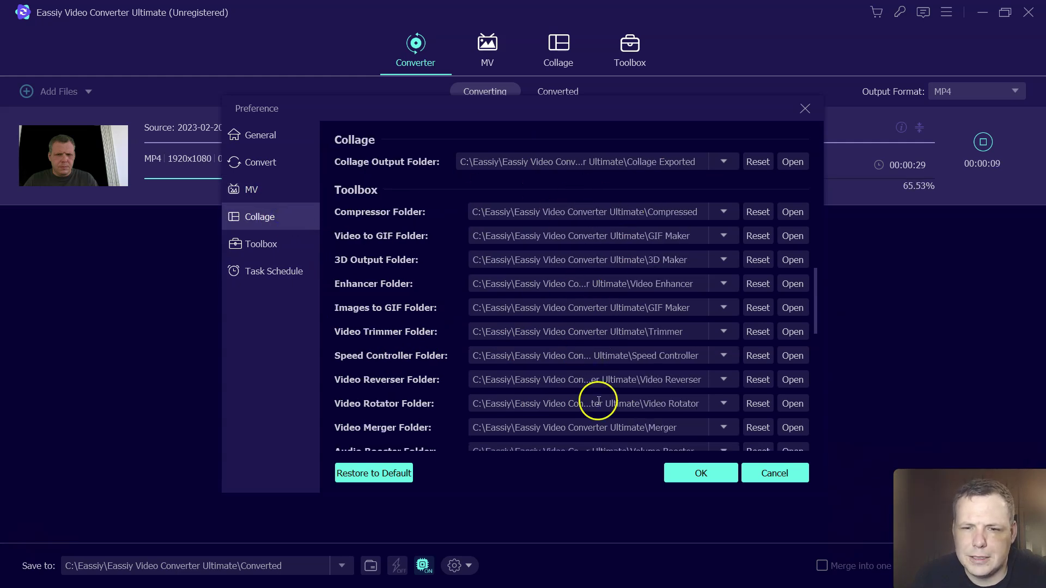
pyautogui.click(254, 245)
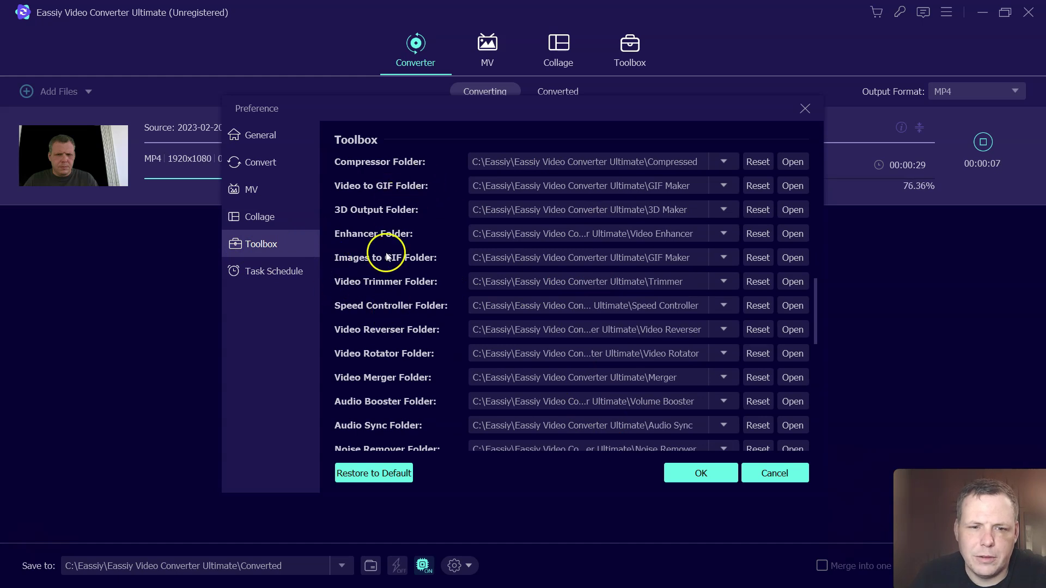
pyautogui.click(283, 274)
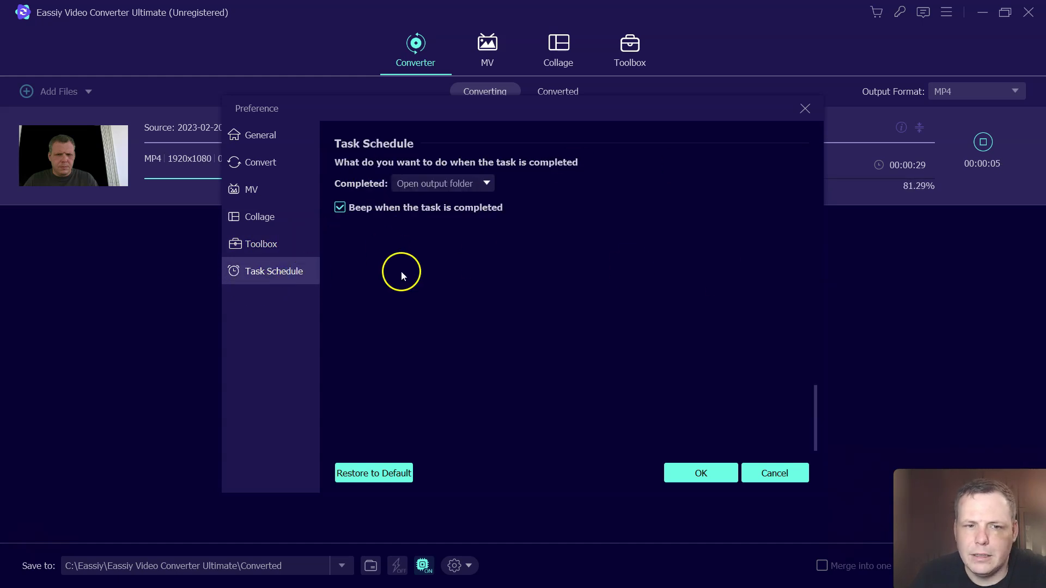
pyautogui.click(271, 143)
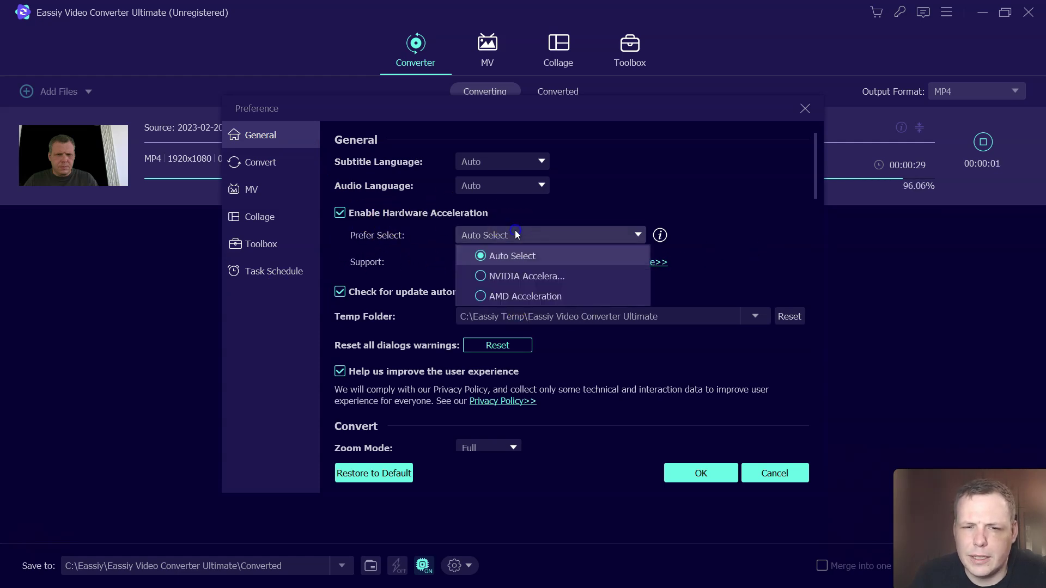
# Pick NVIDIA Acceleration and untick automatic update checks, then close Preferences choosing No
pyautogui.click(504, 276)
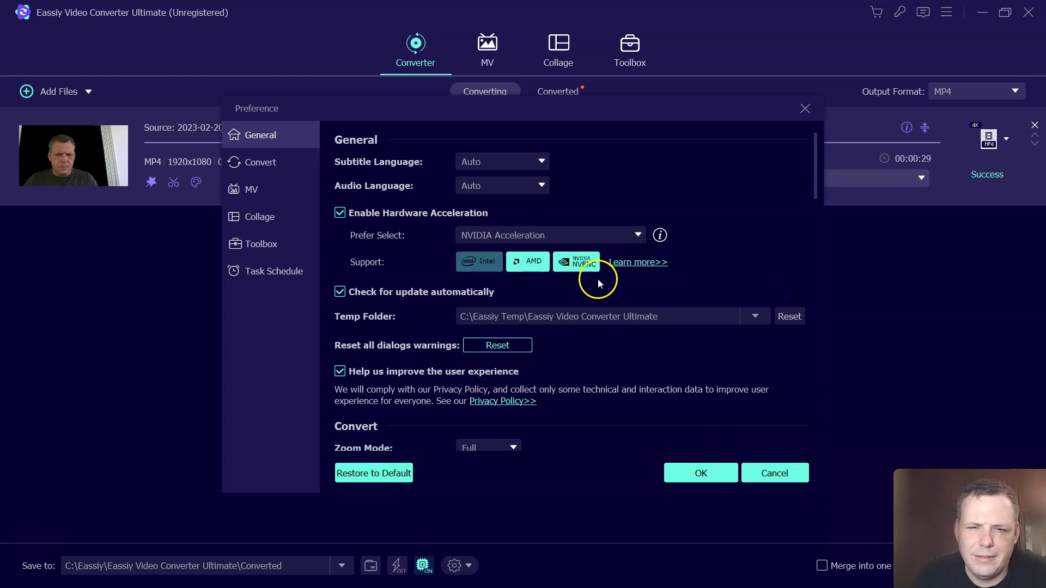
pyautogui.click(340, 292)
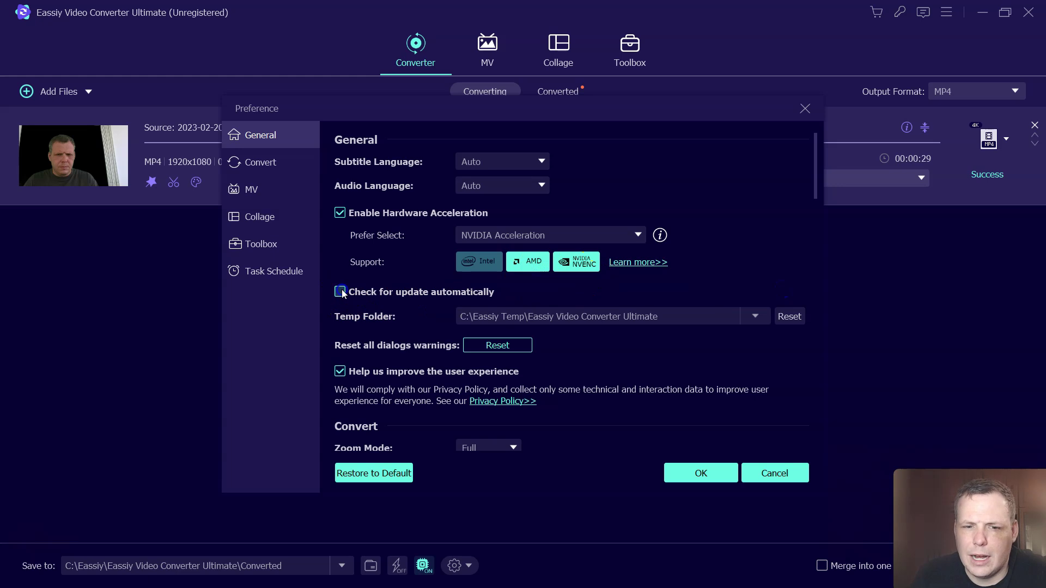
pyautogui.scroll(-12, 472, 300)
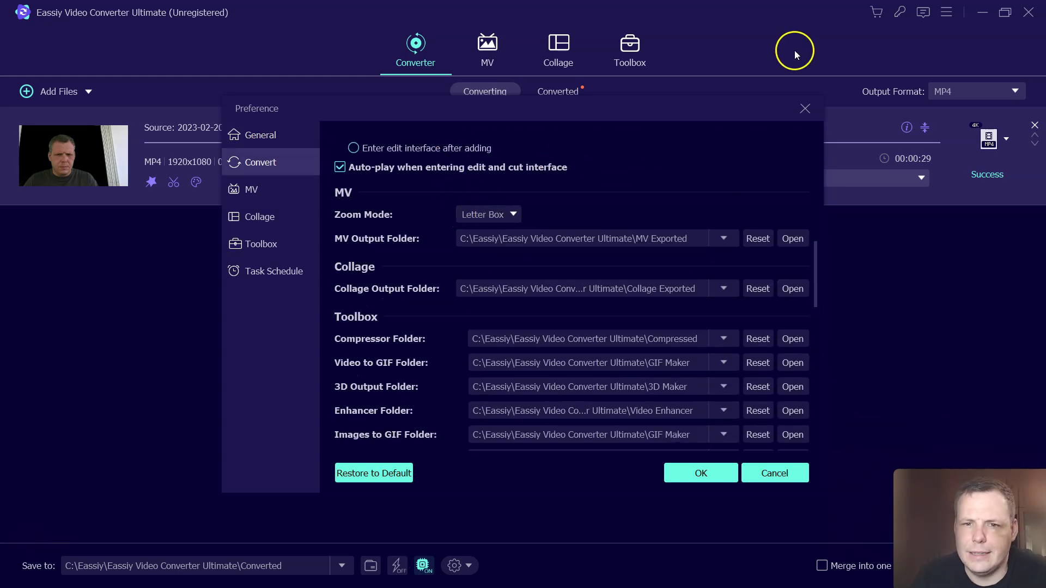
pyautogui.click(806, 110)
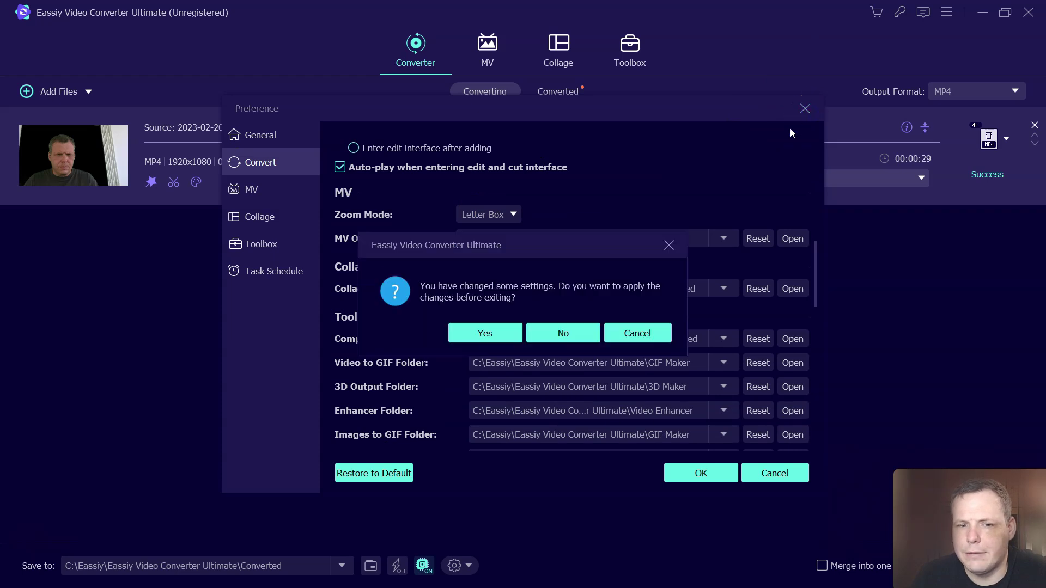
pyautogui.click(581, 341)
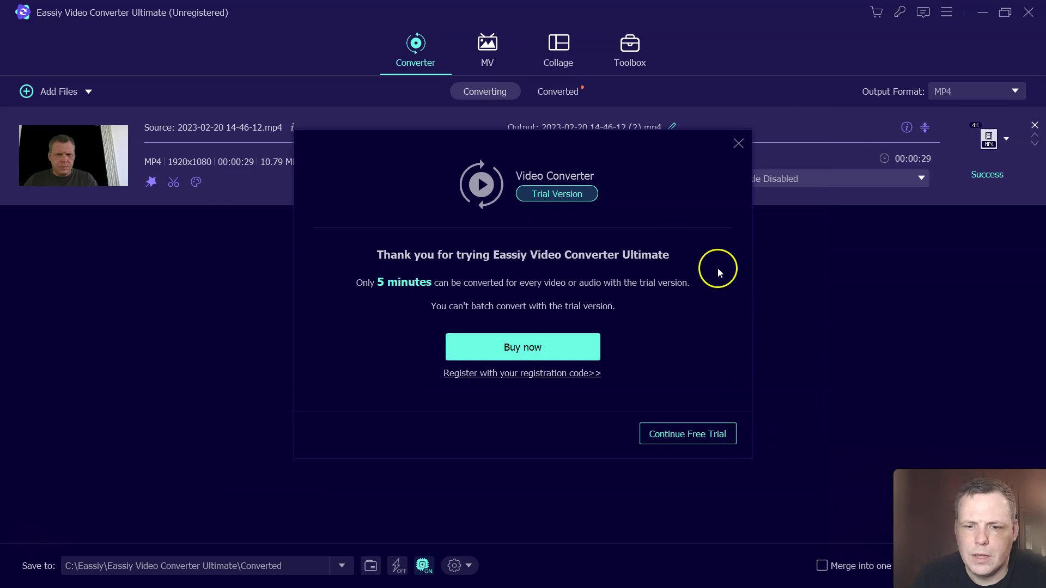
# Continue the free trial, check the 23.40 MB 3838x2160 MP4 under Converted, then open MV
pyautogui.click(741, 140)
pyautogui.click(561, 90)
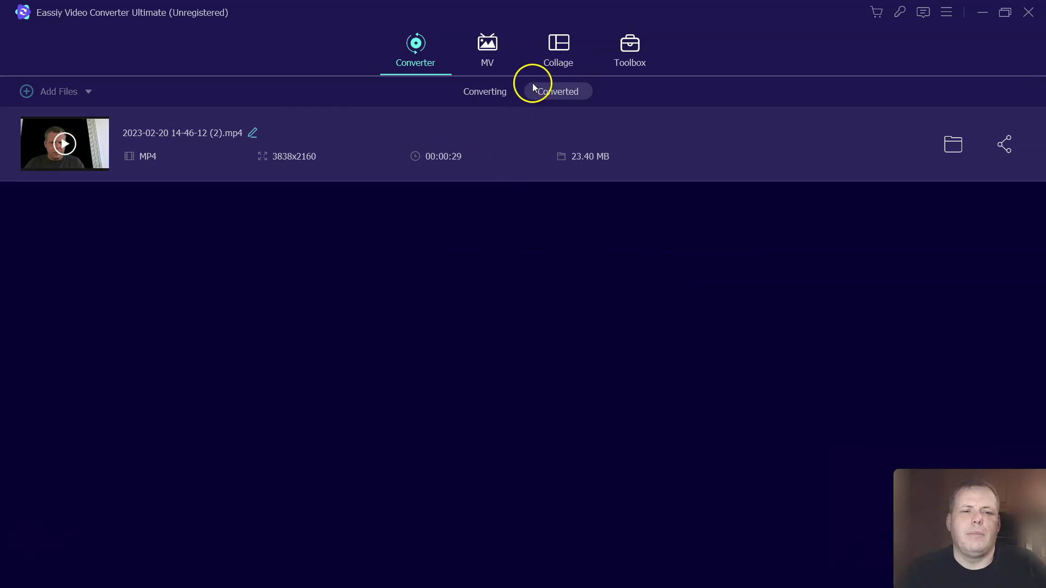
pyautogui.click(488, 48)
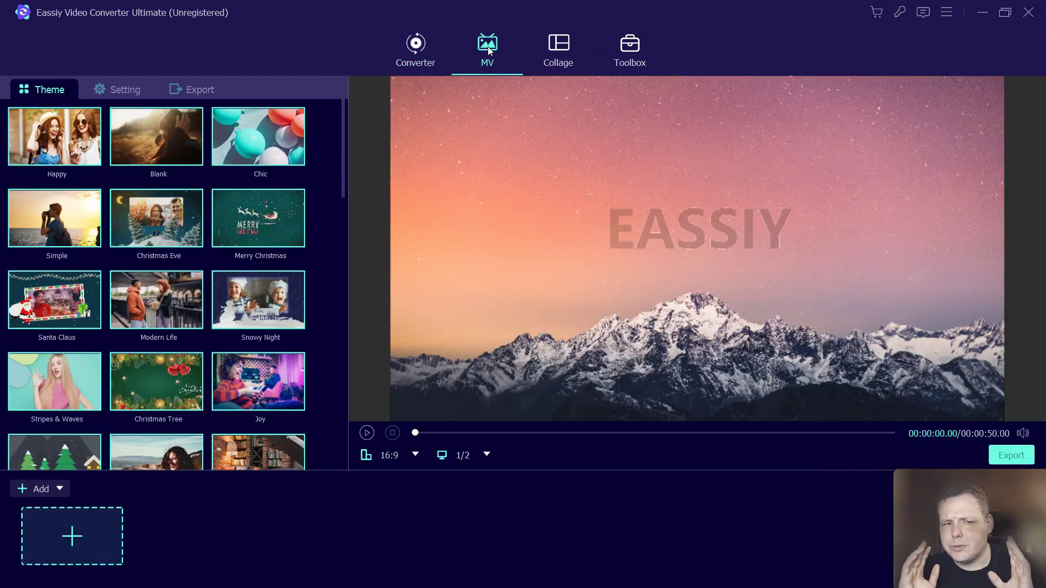